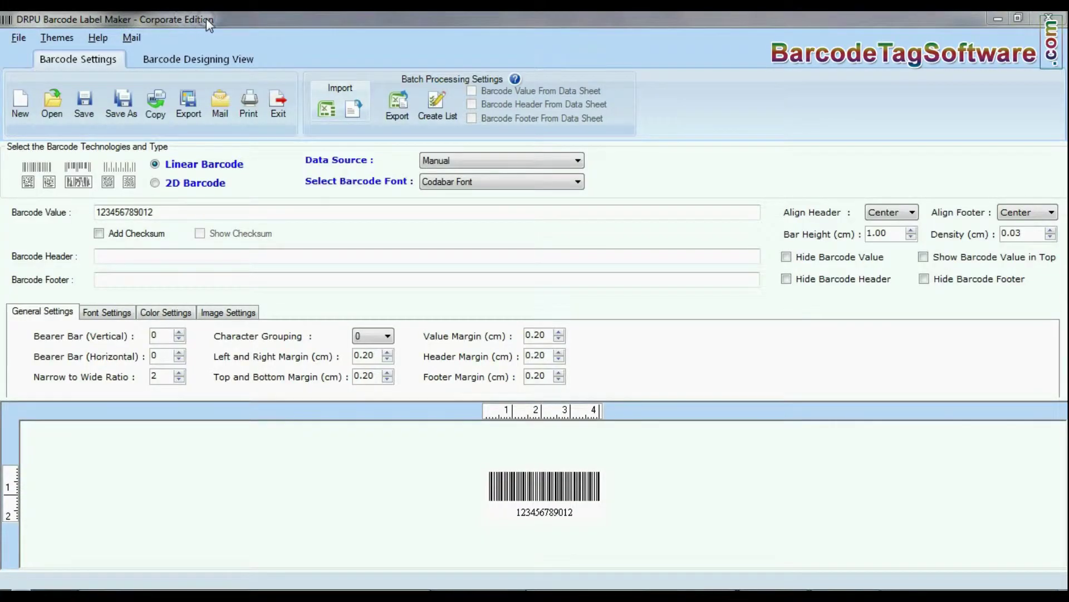
- Return to the barcode settings and look at the barcode font list without changing it
left_click(90, 62)
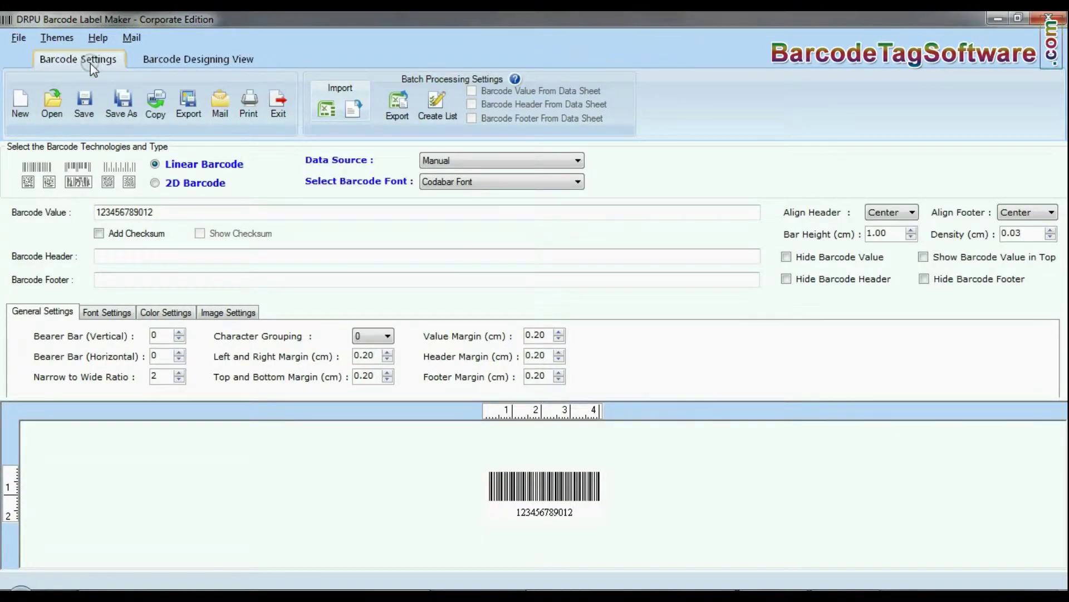
left_click(185, 62)
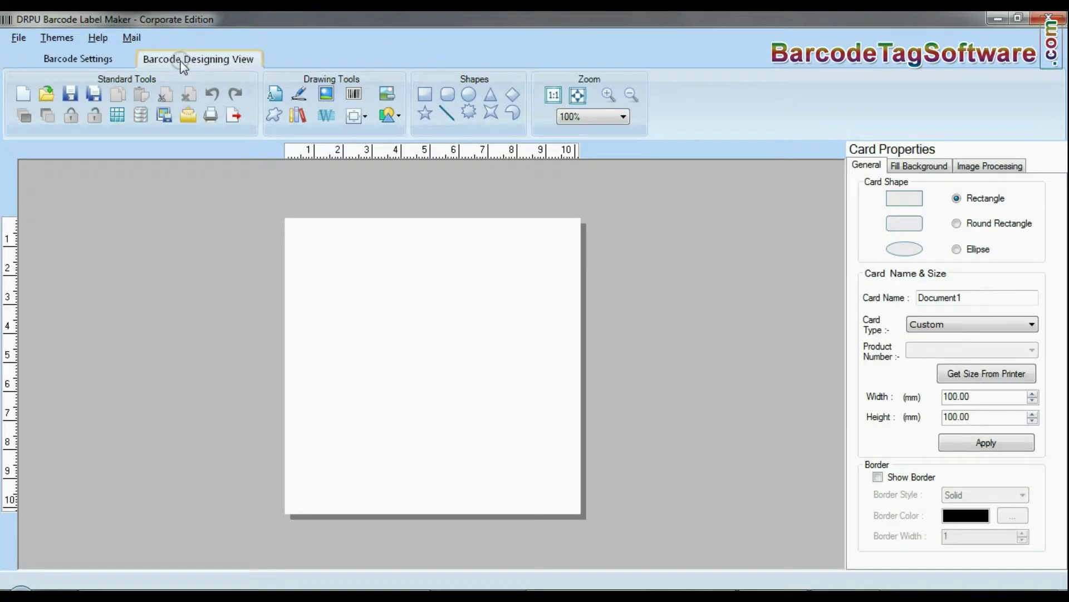
left_click(96, 64)
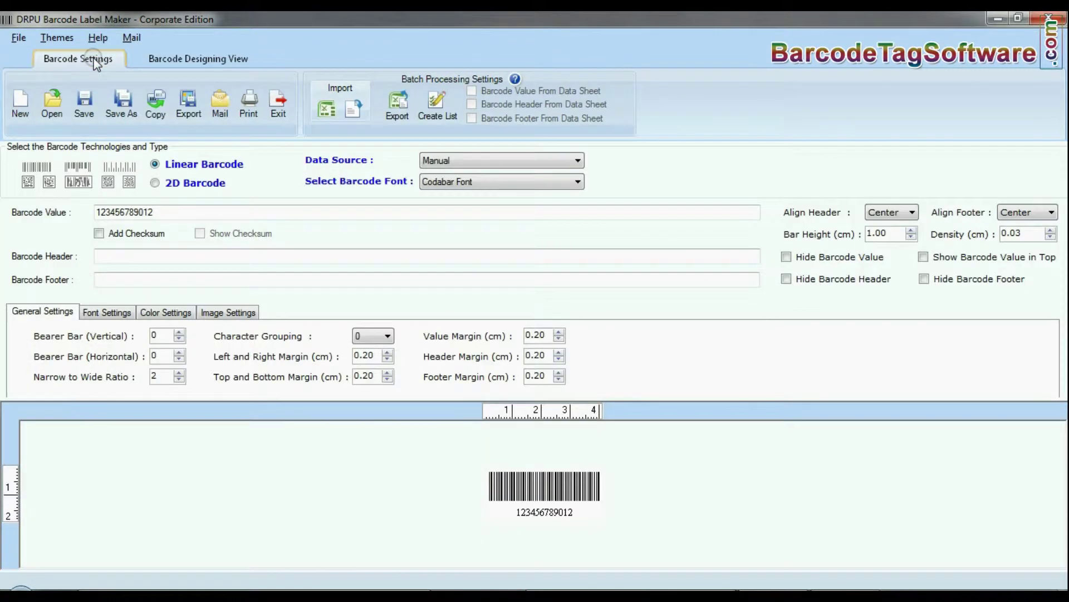
left_click(439, 185)
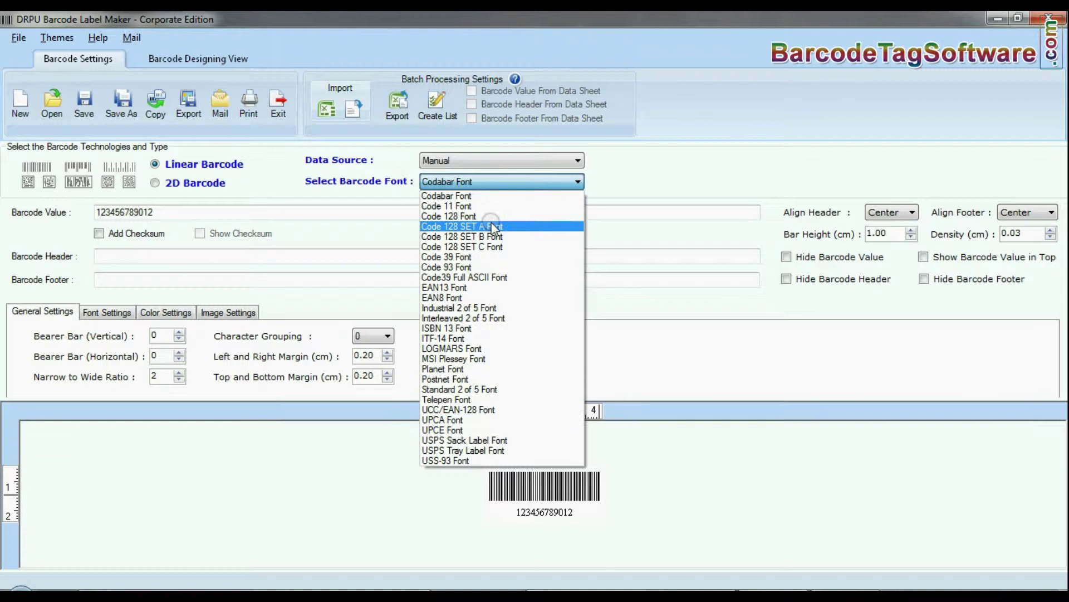
left_click(447, 196)
- Switch to 2D barcodes, choose Databar Limited Font, and select the existing value for replacement
left_click(200, 186)
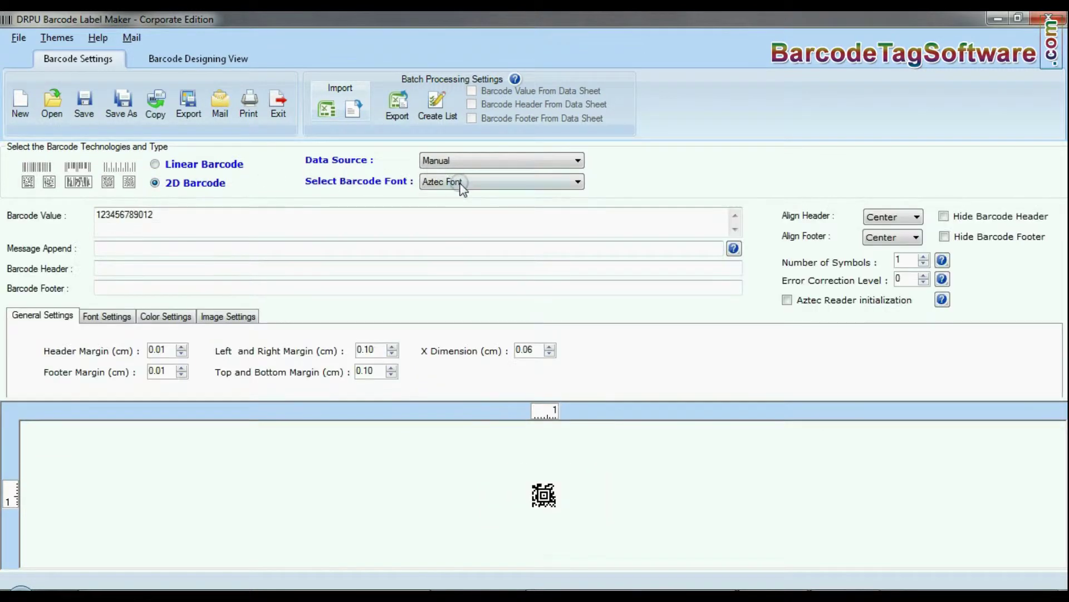
left_click(461, 184)
left_click(621, 164)
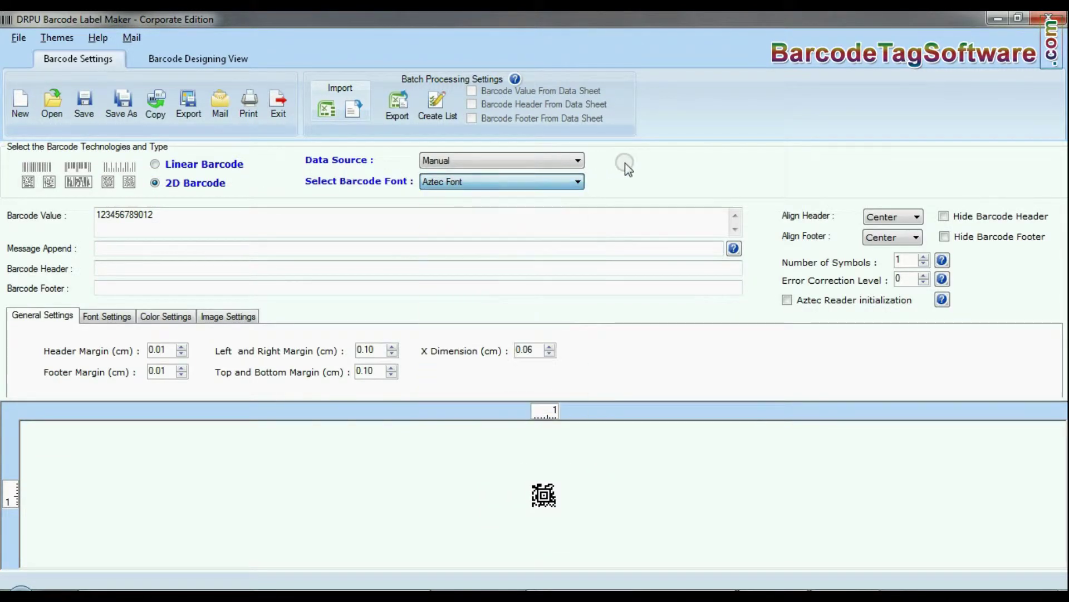
left_click(472, 189)
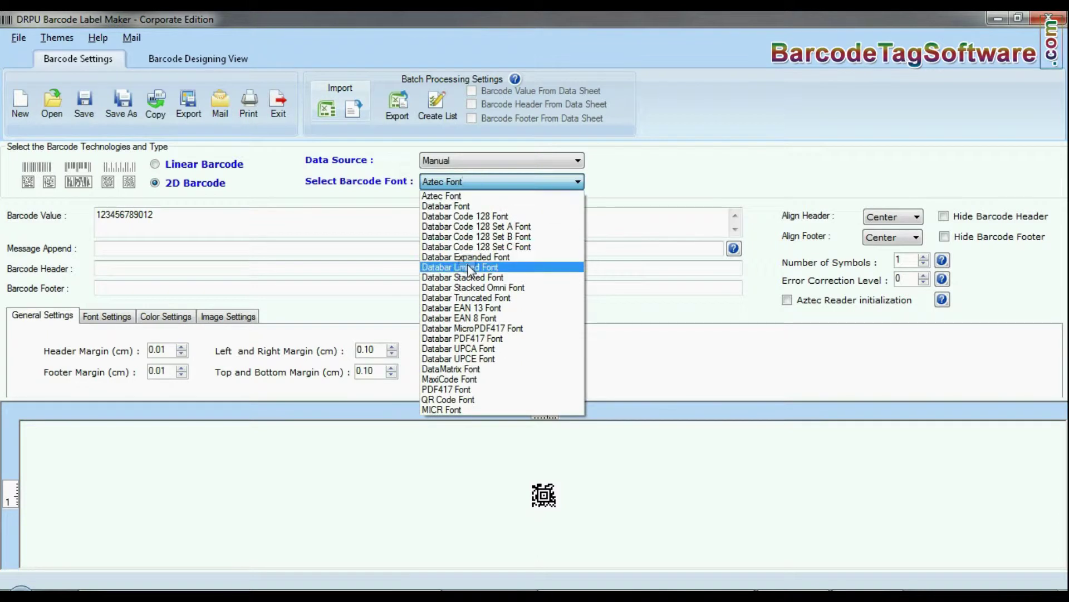
left_click(481, 270)
left_click_drag(317, 211, 90, 202)
type("3453")
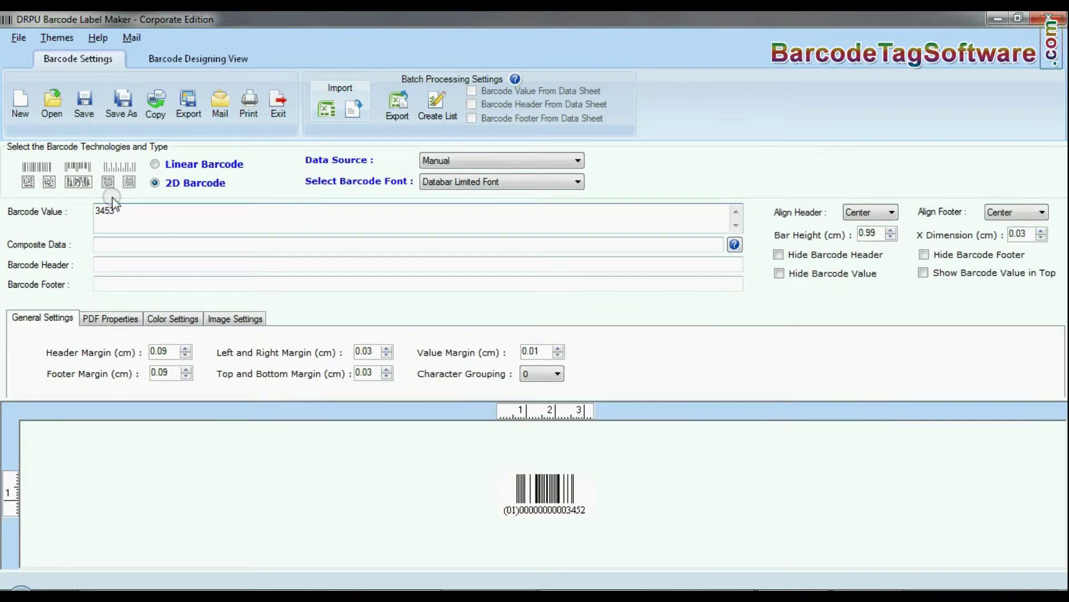
type("445674433")
left_click(118, 244)
type("2500006")
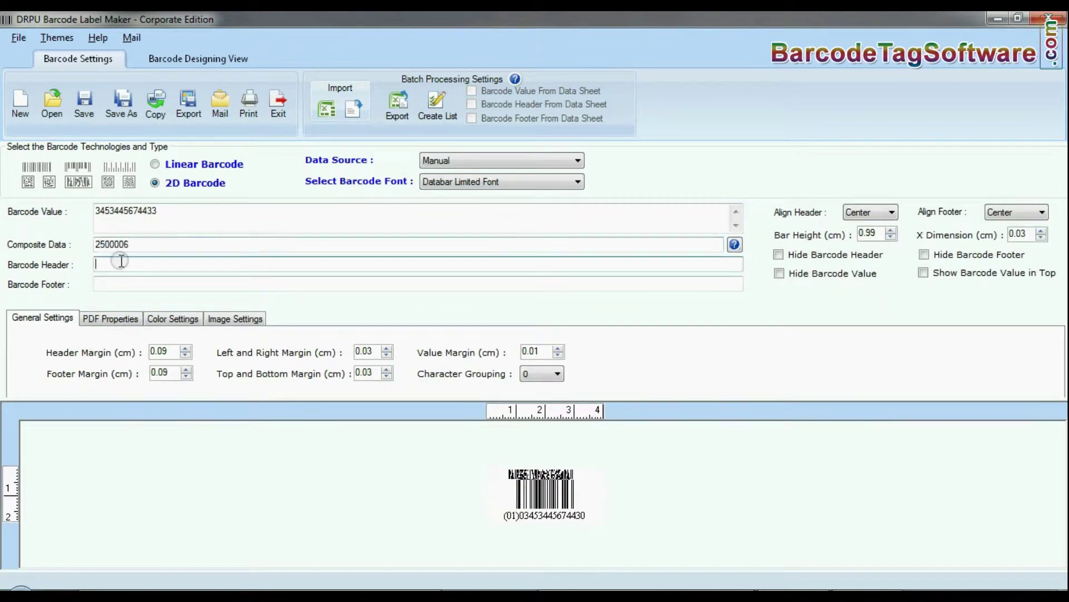
left_click(121, 263)
type("Databar Limited Barcode")
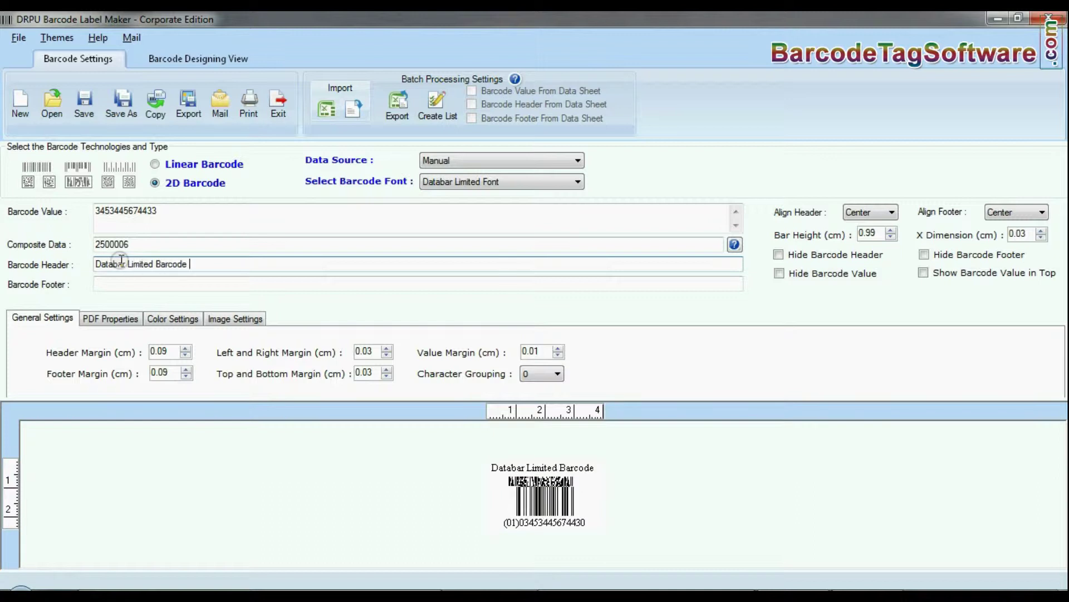
type(" Font")
left_click(122, 284)
type("Designed using D")
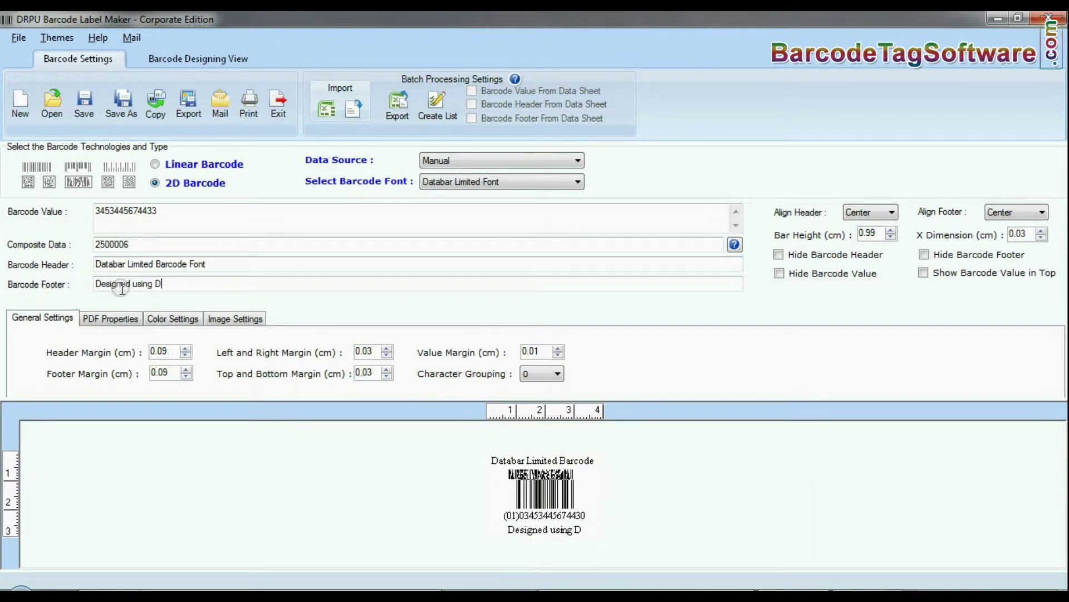
type("RPU Software")
left_click(609, 376)
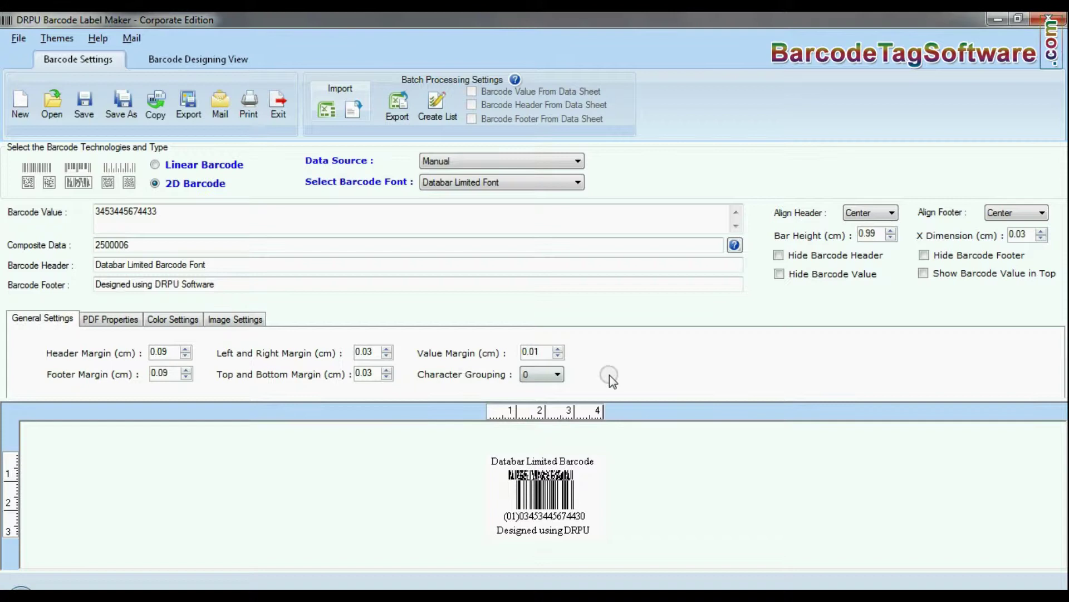
- Hide the barcode value, then look through the PDF, Color and Image Settings tabs
left_click(779, 274)
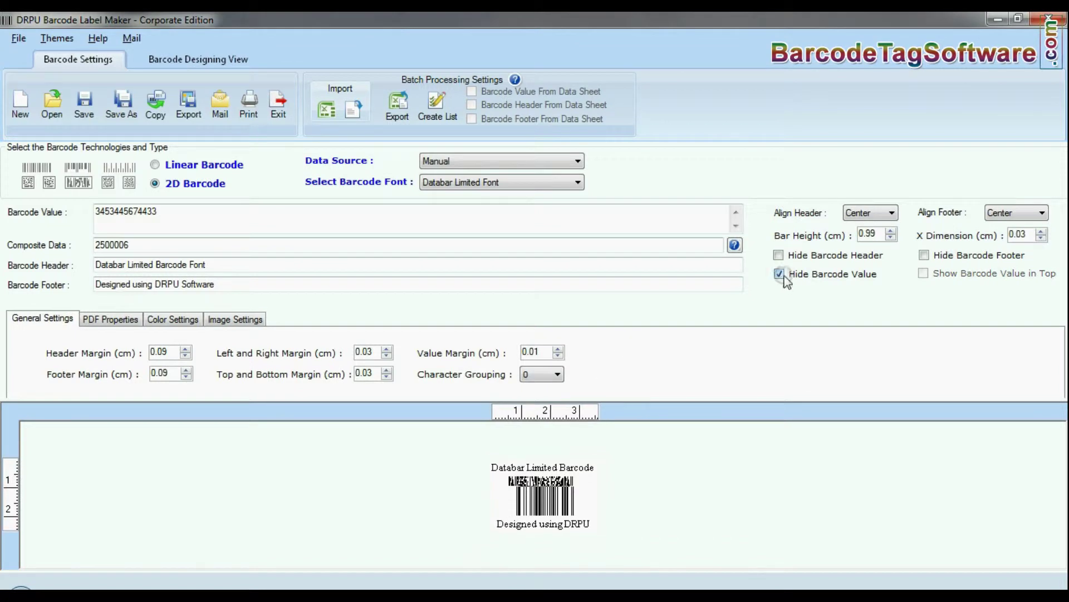
left_click(107, 328)
left_click(172, 323)
left_click(232, 320)
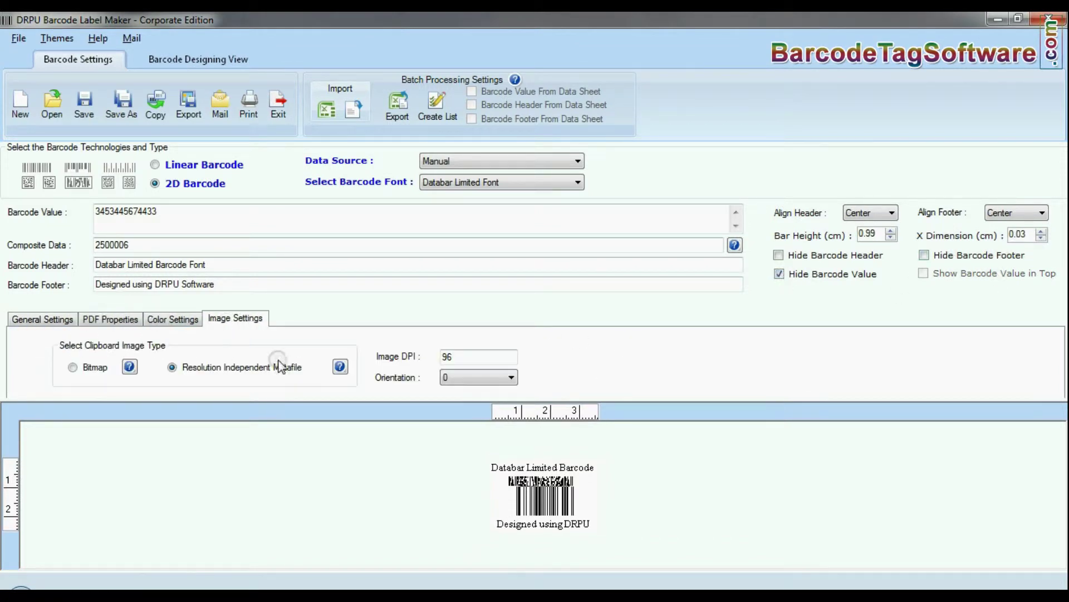
- Try a 90° barcode orientation, then set it back to 0°
left_click(477, 381)
left_click(478, 401)
left_click(478, 377)
left_click(474, 391)
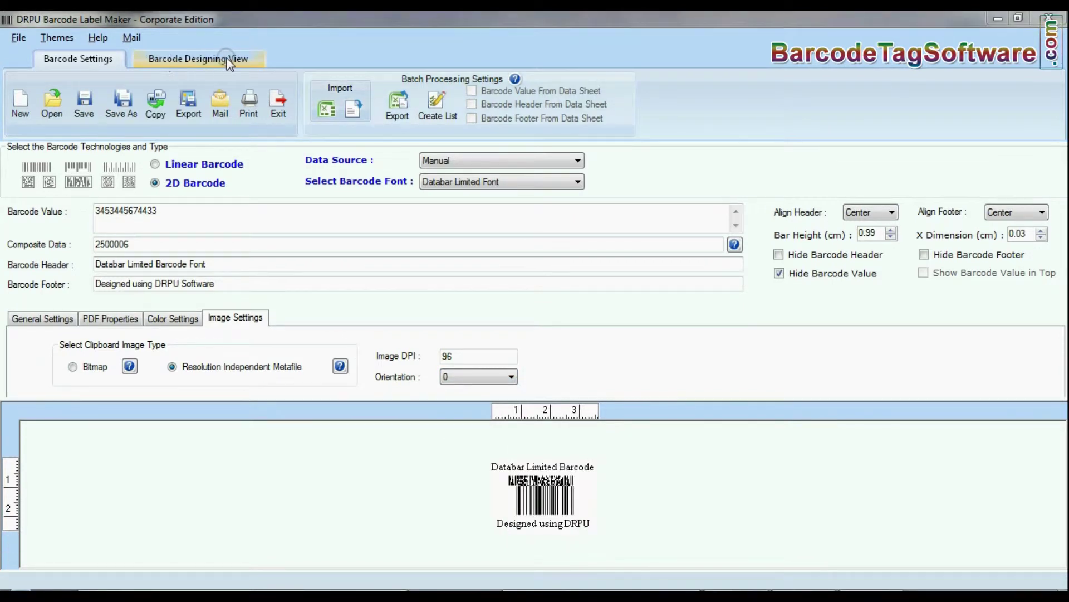
- In the design view, resize the card to 72 × 50 mm with rounded-rectangle corners
left_click(217, 58)
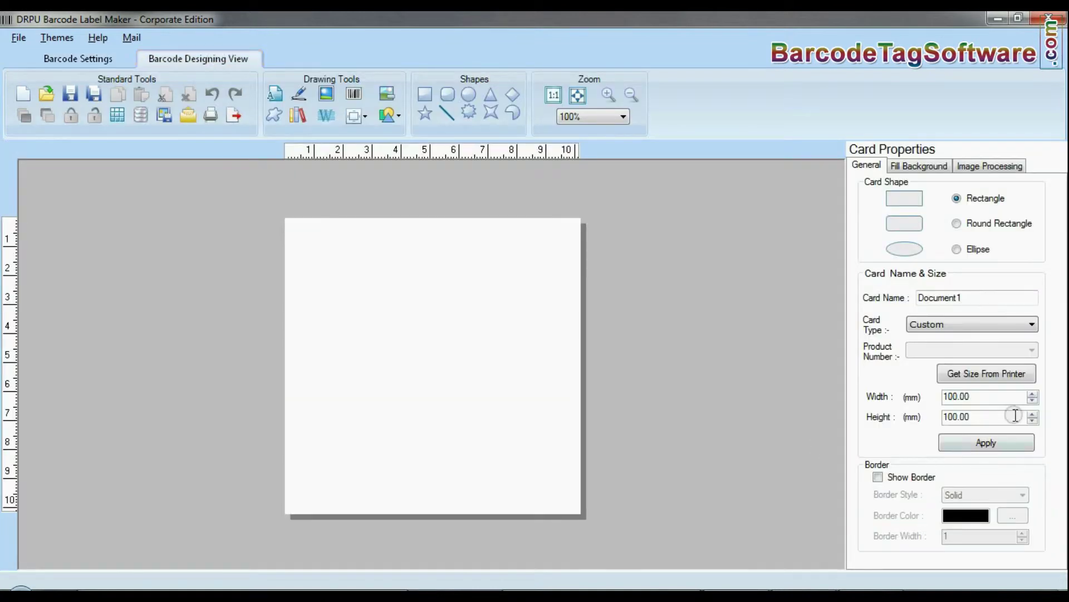
left_click_drag(995, 396, 884, 402)
left_click_drag(990, 420, 917, 422)
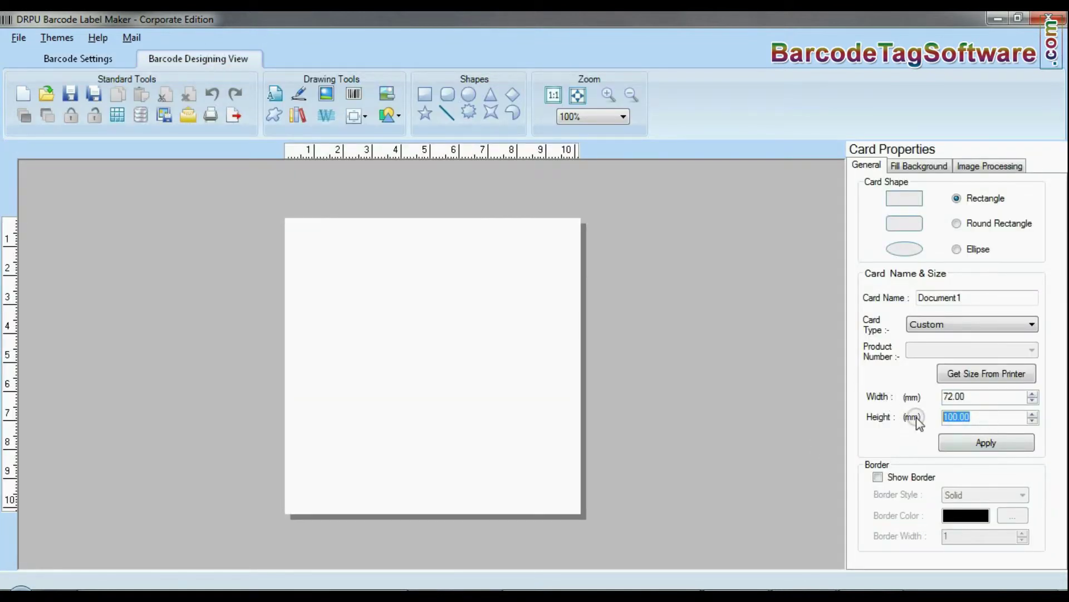
left_click(967, 439)
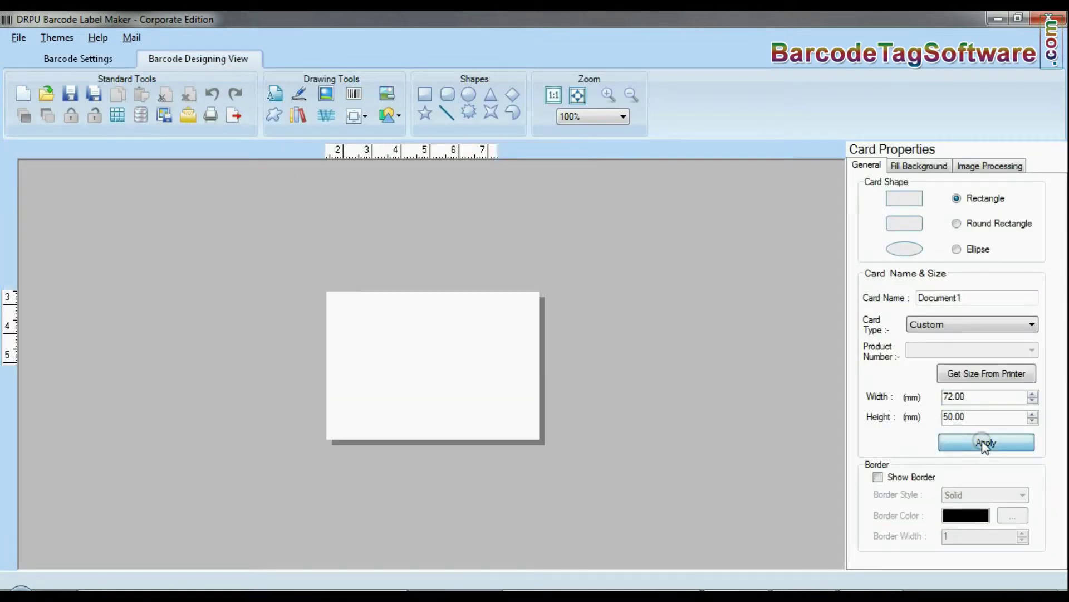
left_click(956, 224)
left_click(354, 94)
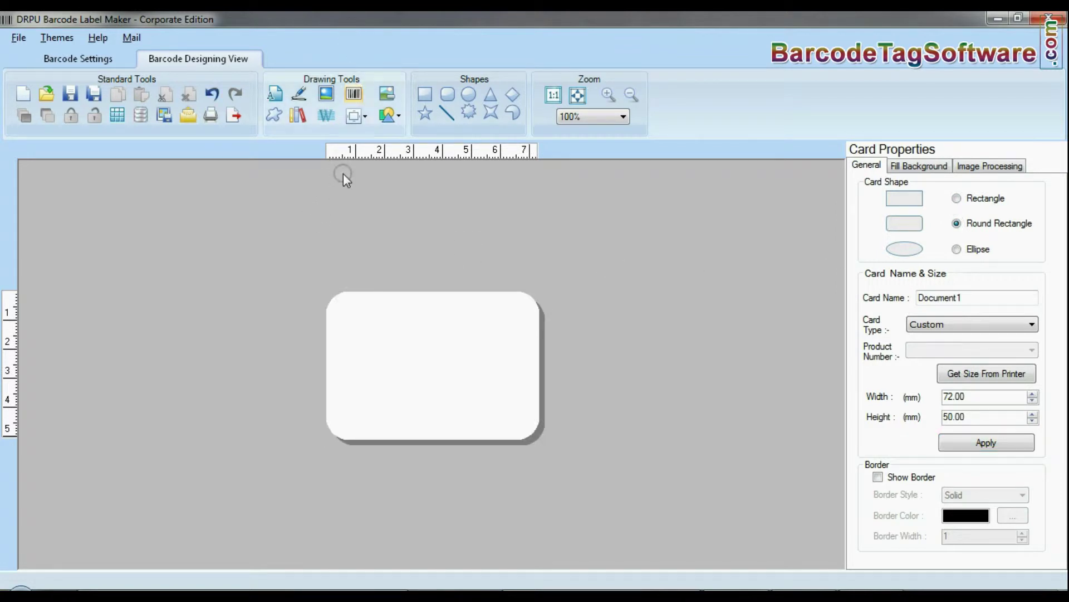
- Place a barcode on the card and set it to the 2D Databar Limited Font
left_click(428, 358)
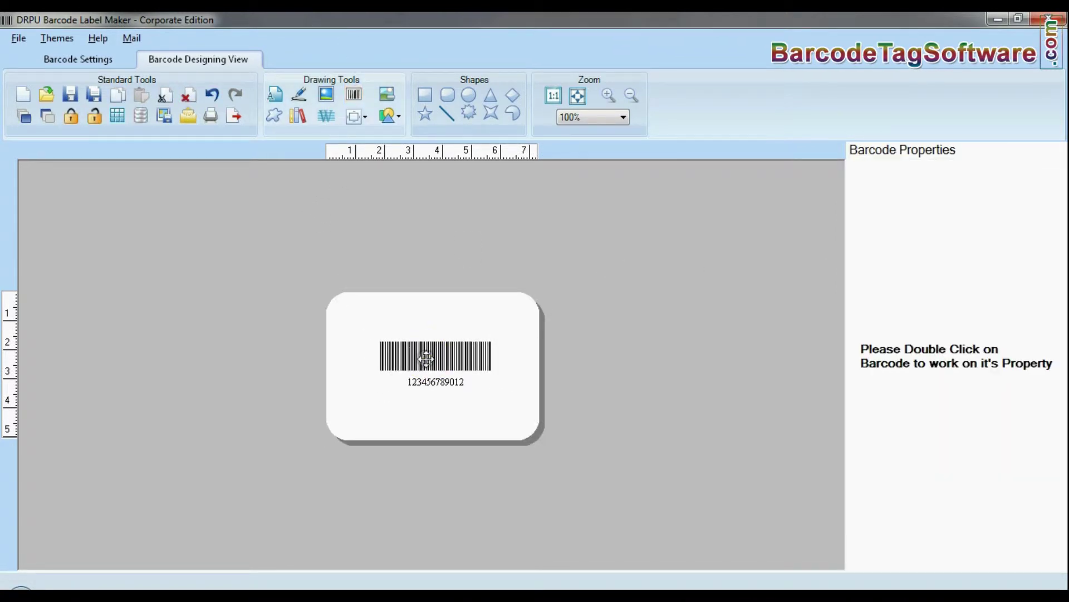
double_click(428, 358)
left_click(426, 111)
left_click(619, 111)
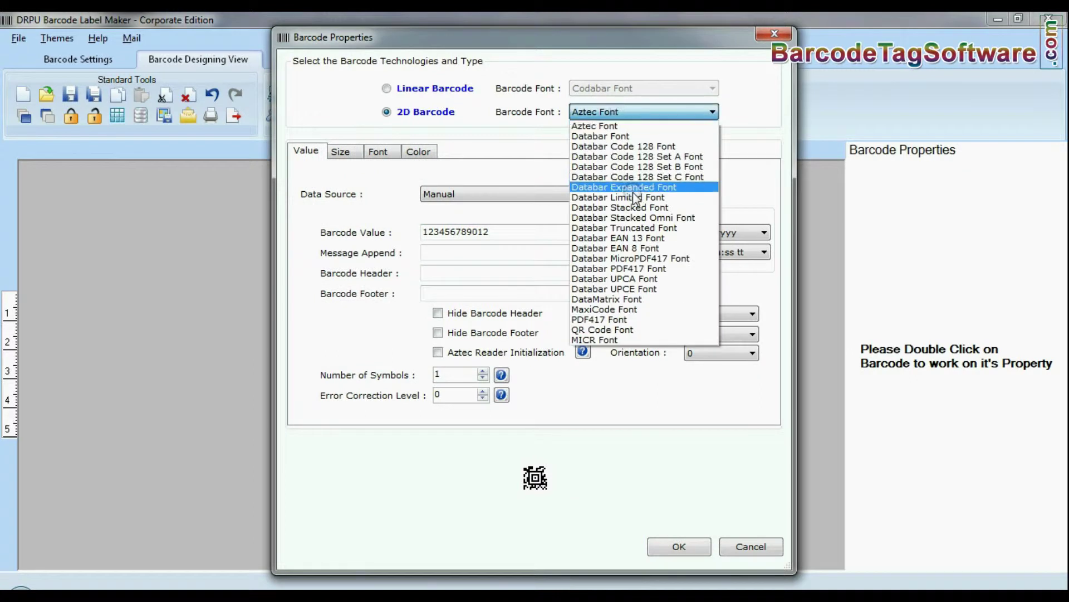
left_click(635, 189)
type("3453445674433")
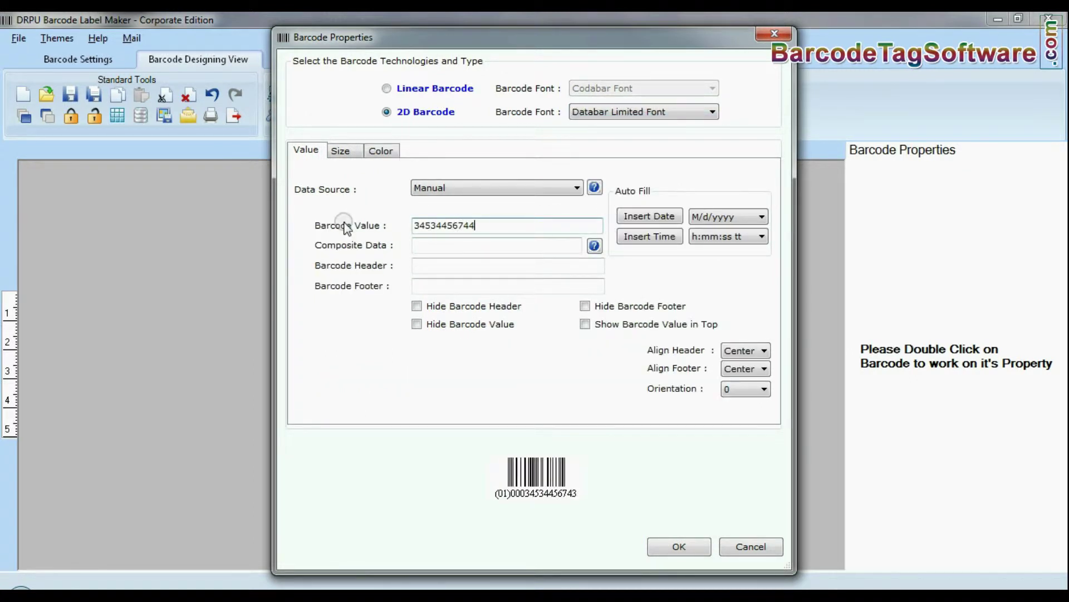
- Fill in the placed barcode's composite data, header and footer, and hide its value
left_click(437, 245)
type("2500006")
left_click(448, 265)
type("Databar")
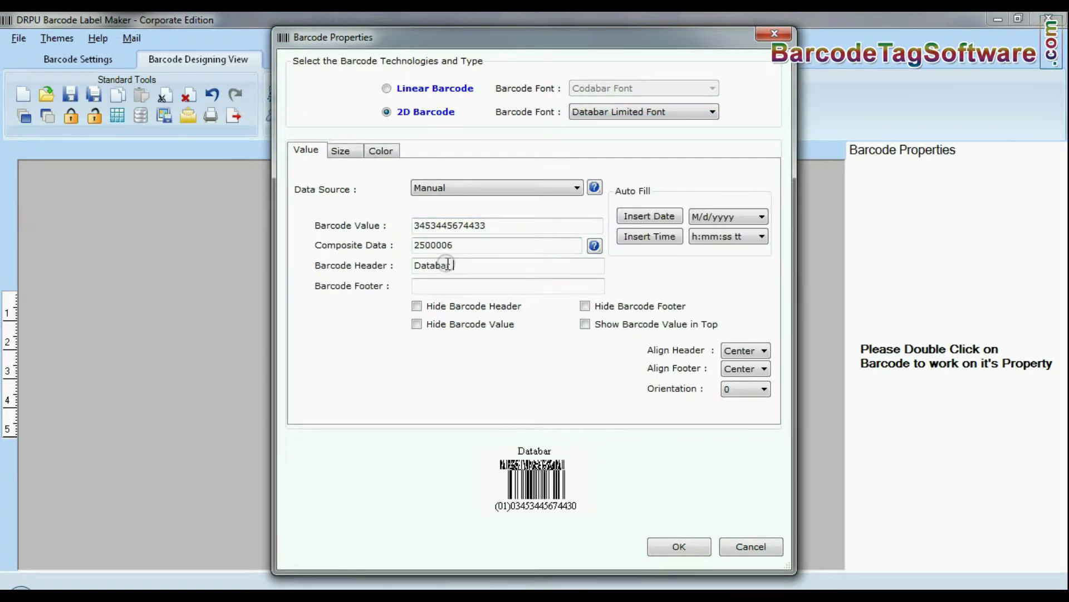
type("Barcode Font")
left_click(459, 286)
type("Designed")
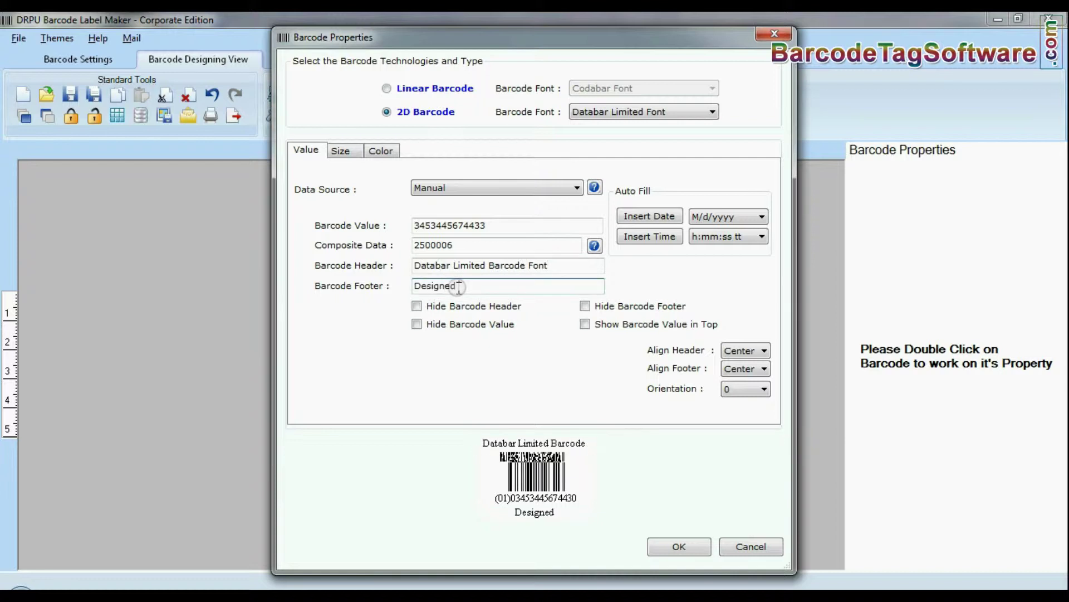
type(" using DRPU Software")
left_click(417, 324)
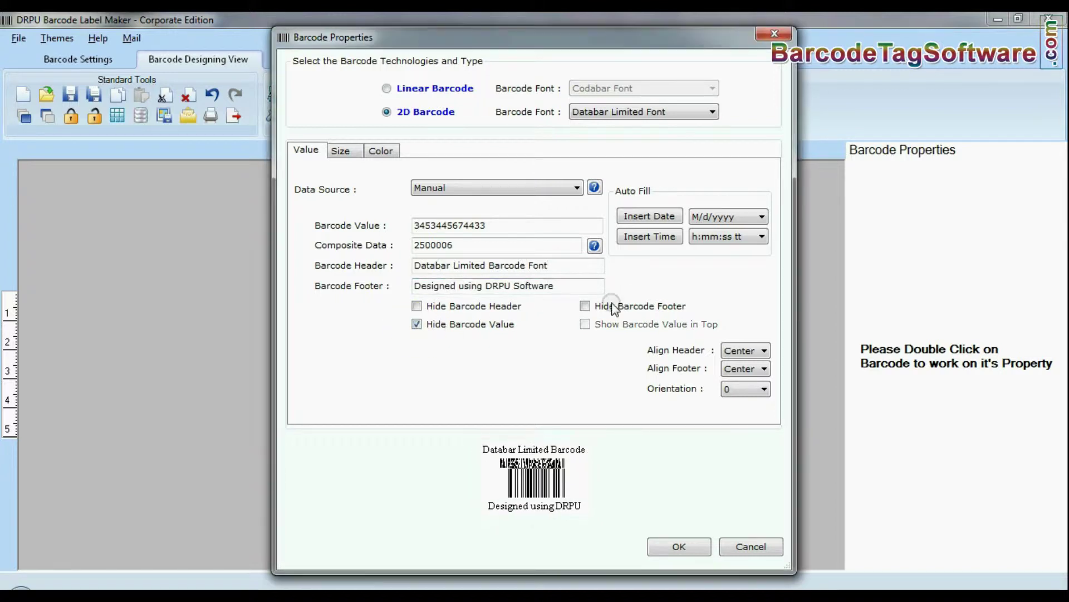
left_click(745, 388)
left_click(687, 406)
- Set bar height to 1.00 and bar width to 0.06, then apply the barcode changes
left_click(343, 155)
left_click(532, 207)
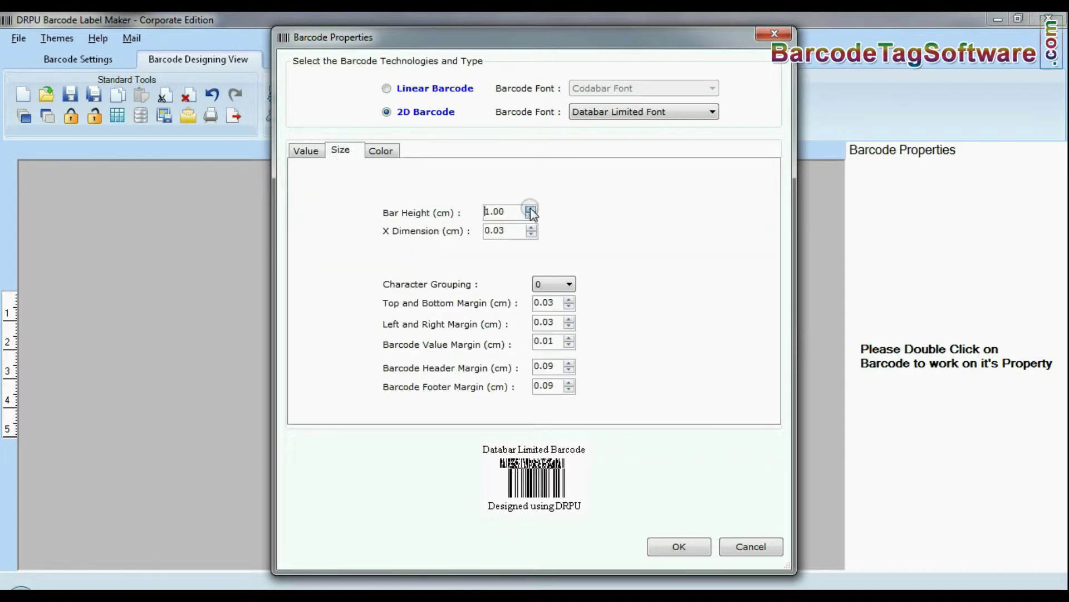
left_click(531, 227)
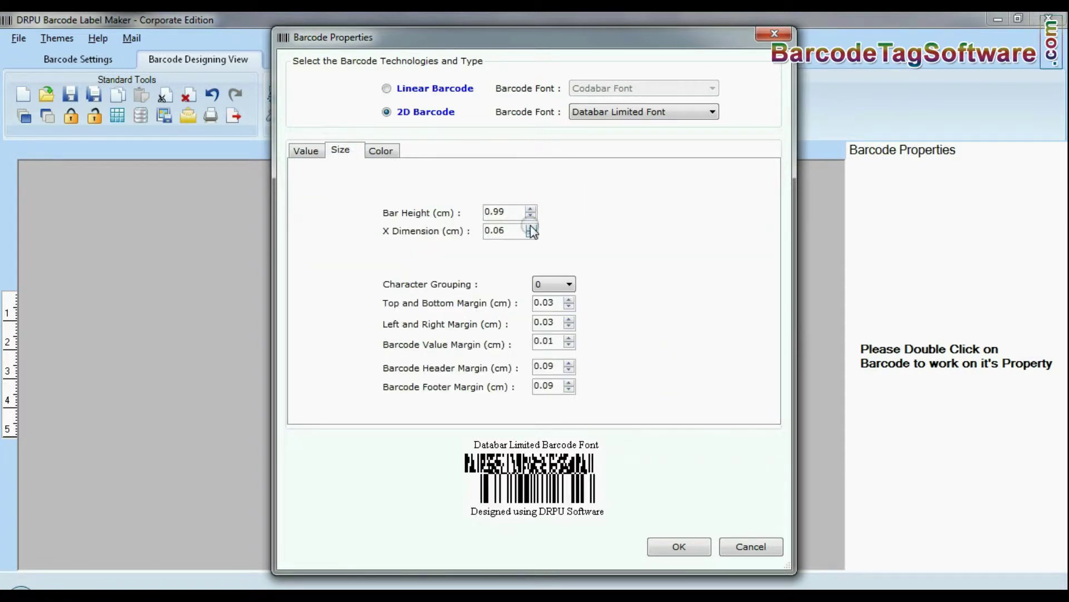
left_click(554, 285)
left_click(621, 282)
left_click(382, 150)
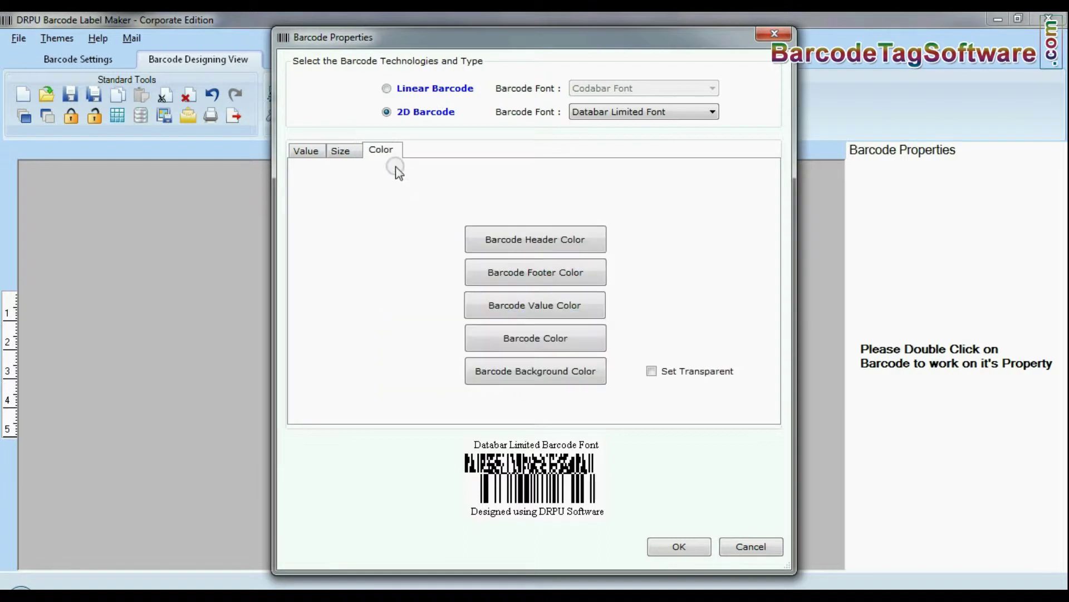
left_click(679, 548)
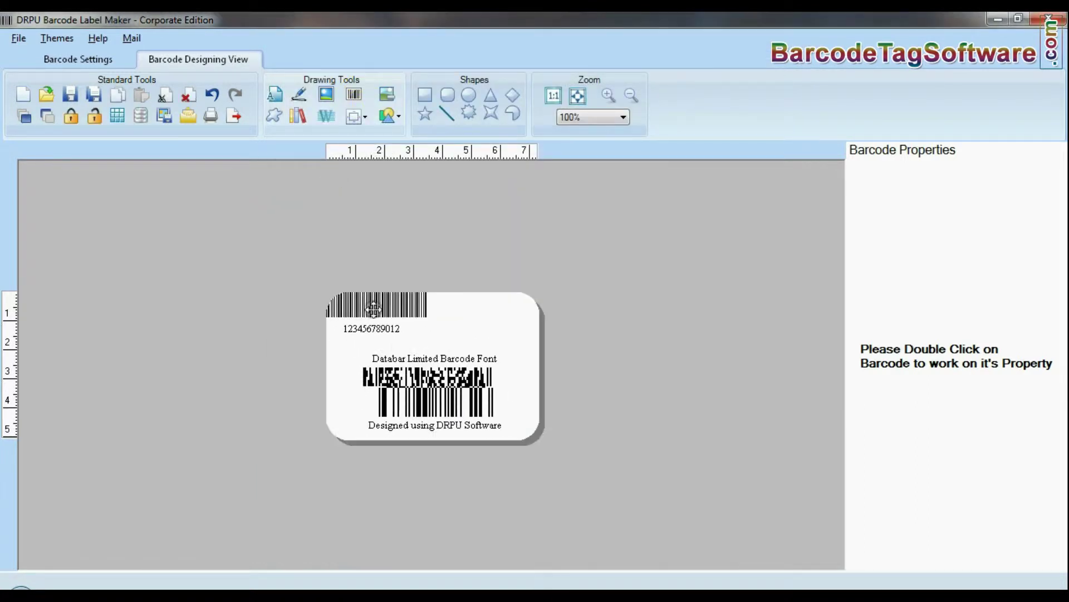
- Change the top-left barcode to a 2D barcode type and apply it
double_click(416, 218)
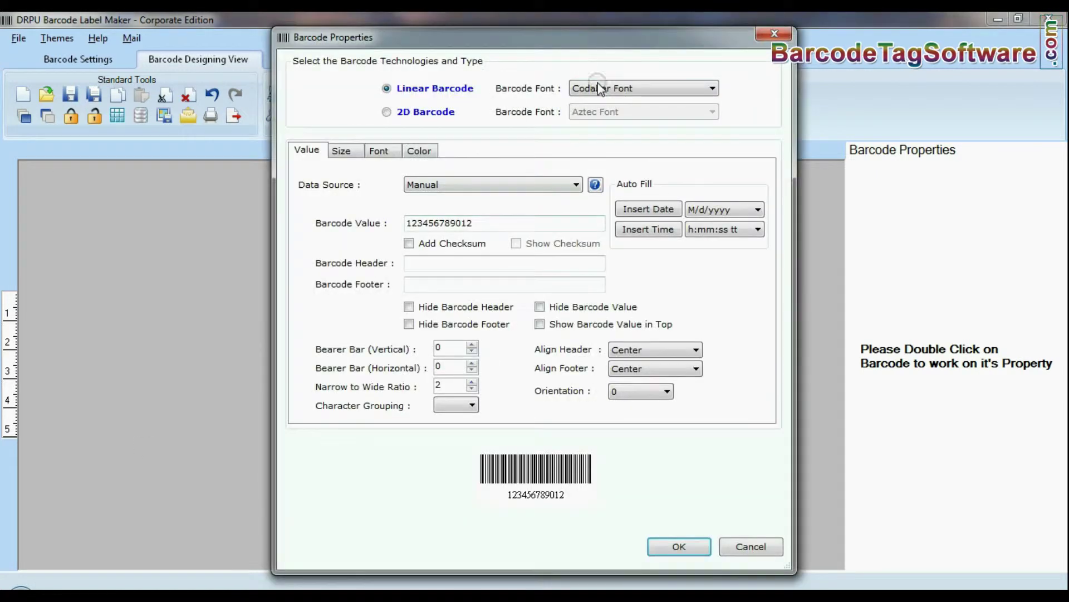
left_click(457, 112)
left_click(644, 112)
left_click(679, 547)
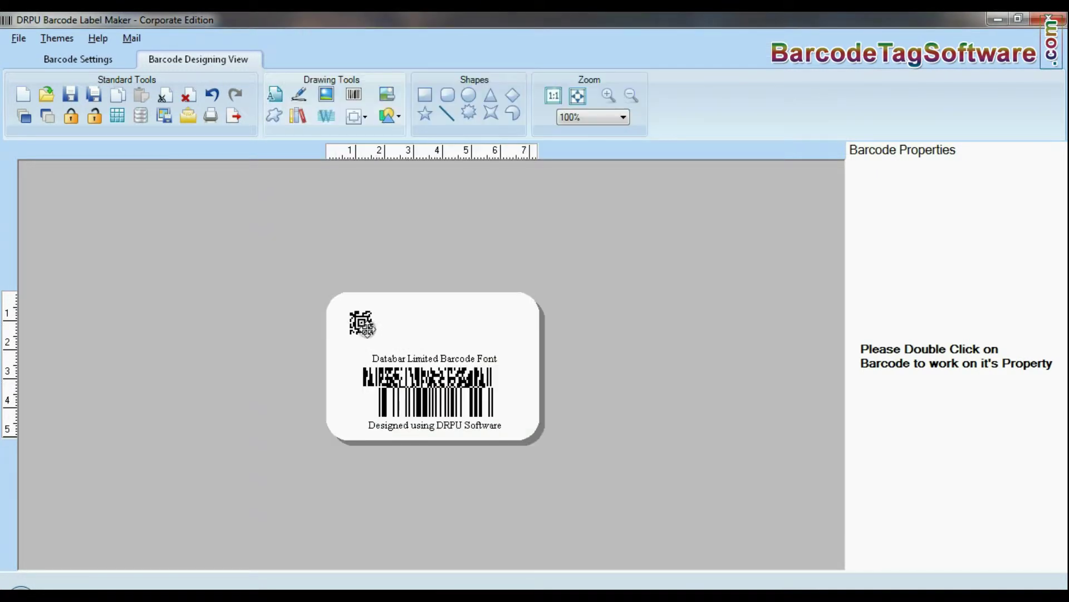
- Add 'Sample of:' text beside the 2D barcode and enlarge its font
left_click(275, 94)
left_click(431, 360)
left_click_drag(431, 359, 431, 324)
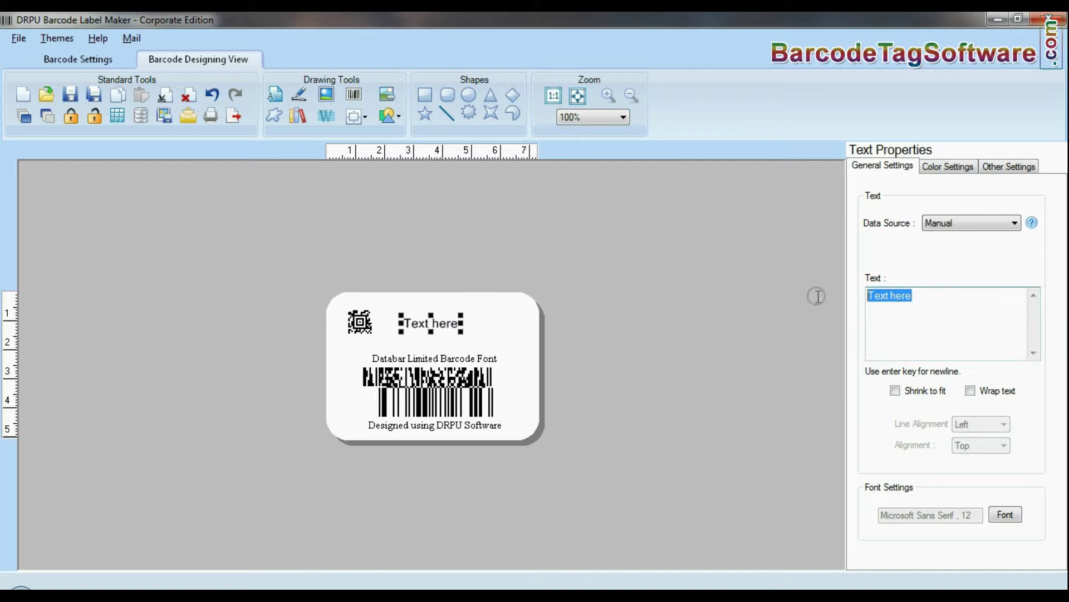
type("Sample of:")
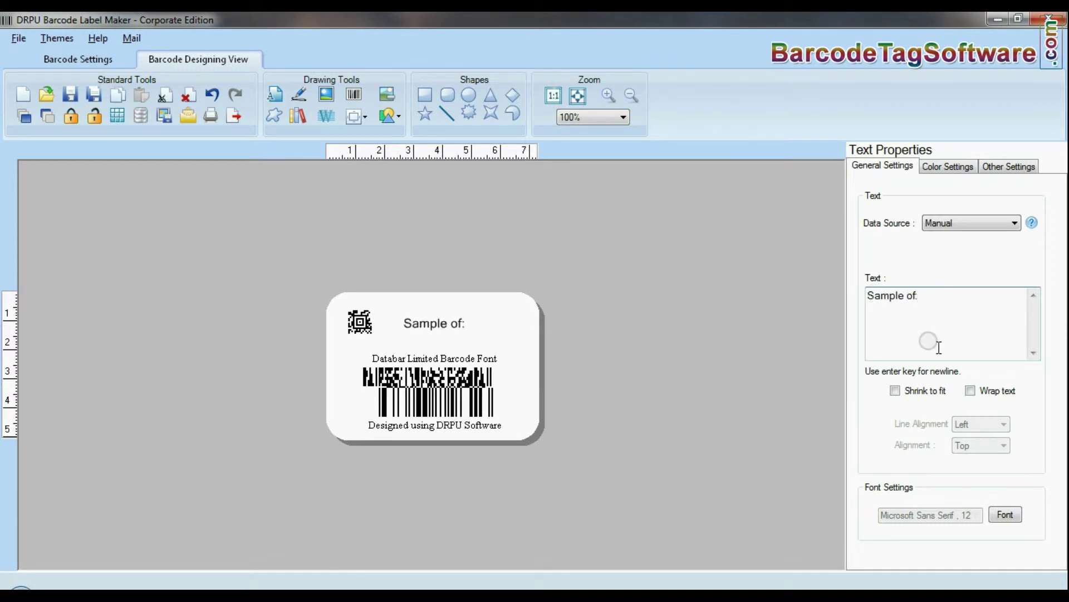
left_click(1005, 514)
left_click(602, 186)
left_click(660, 164)
left_click_drag(463, 320, 444, 325)
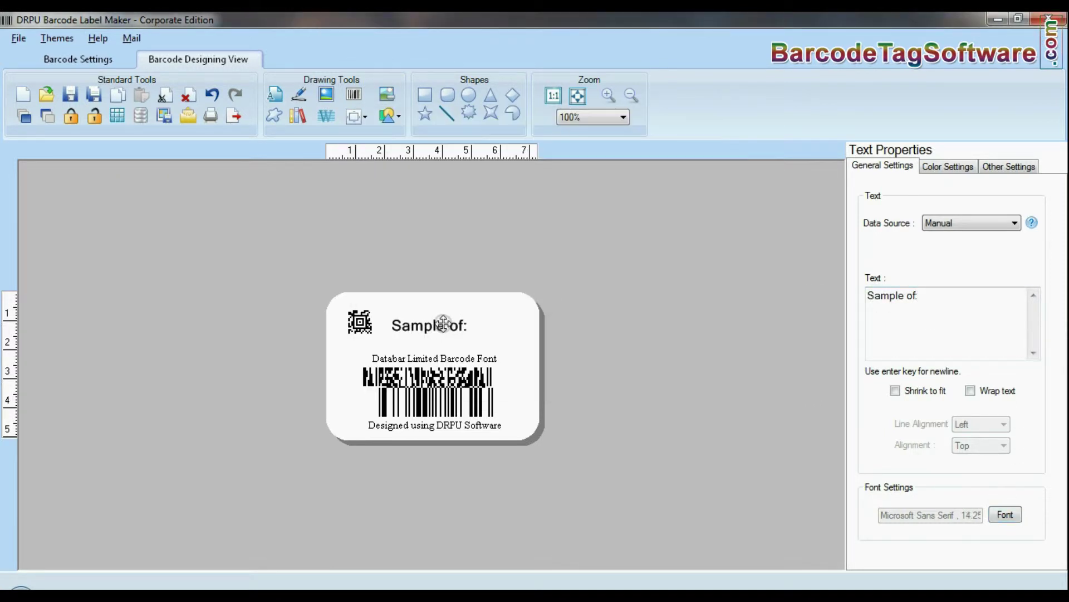
- Browse the picture, background, custom-shape gallery and watermark options without changing anything
left_click(325, 97)
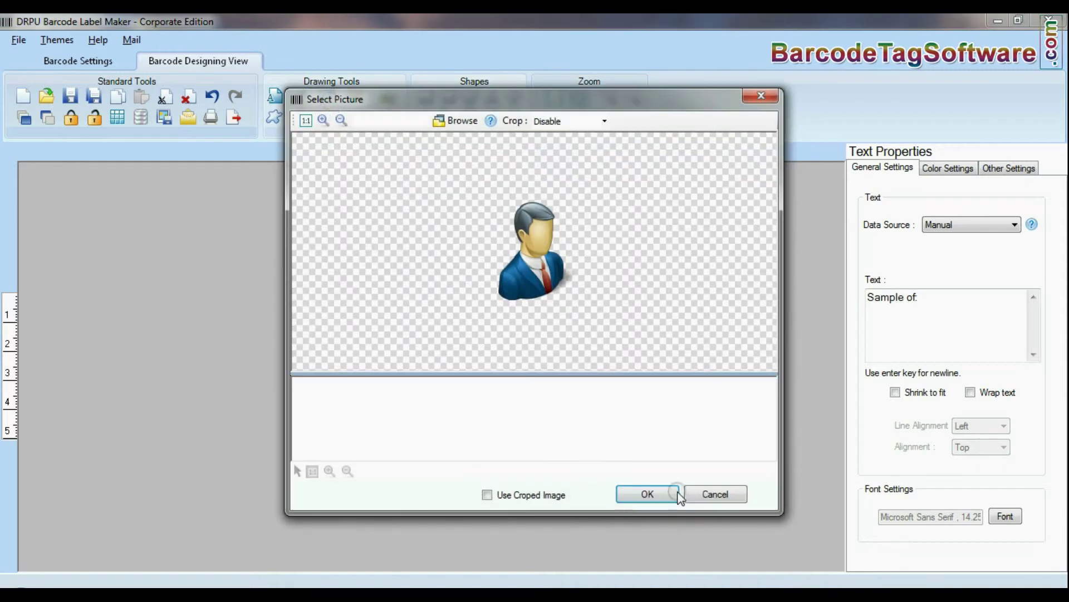
left_click(660, 495)
left_click(378, 118)
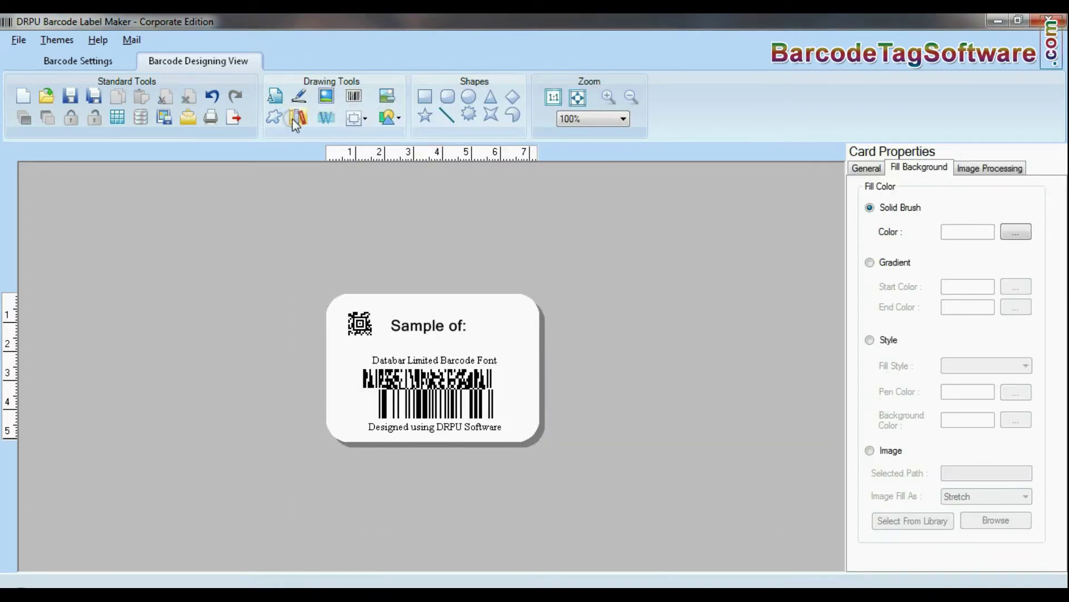
left_click(274, 118)
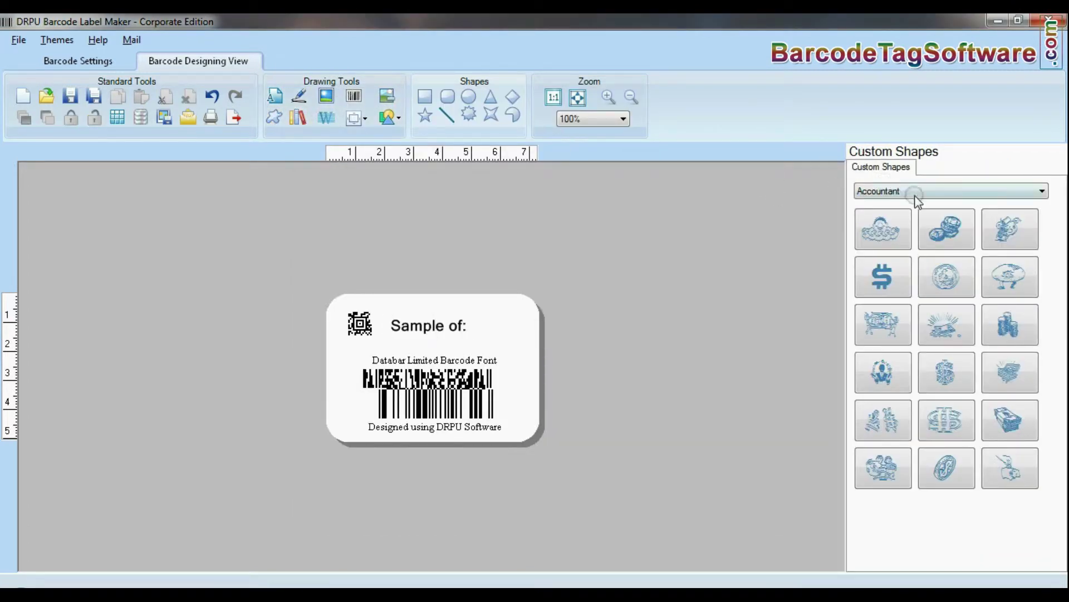
left_click(917, 198)
left_click(908, 238)
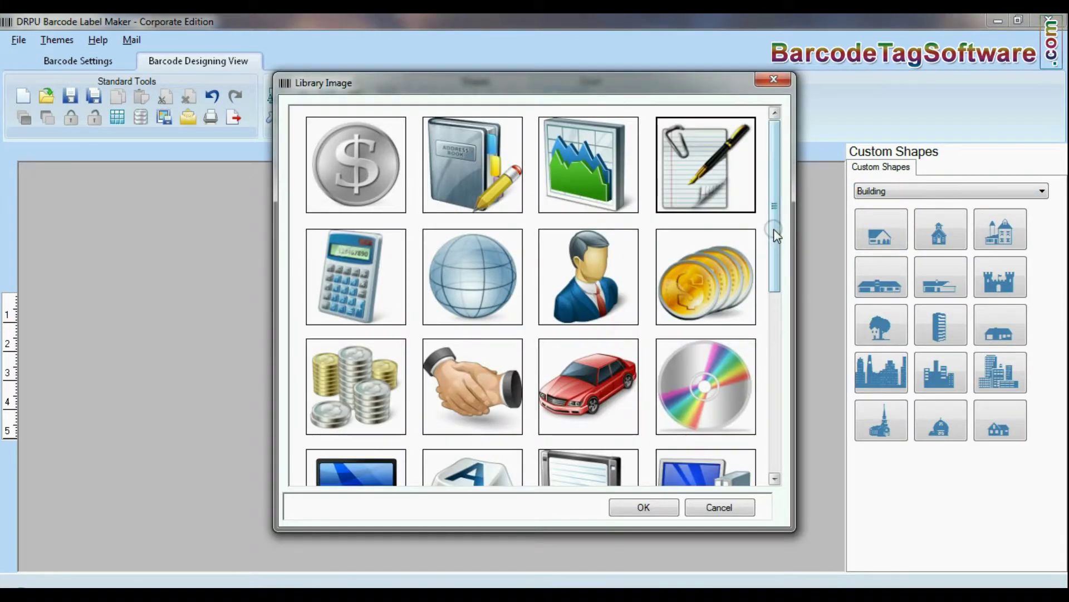
mouse_move(773, 235)
left_mouse_down()
mouse_move(776, 453)
mouse_move(785, 234)
left_mouse_up()
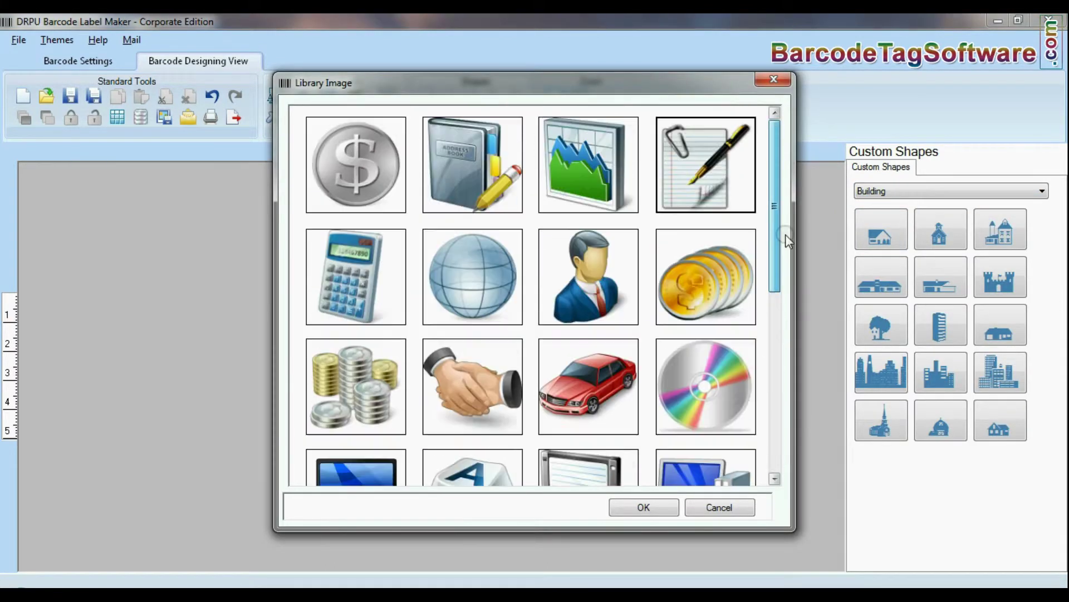
left_click(719, 507)
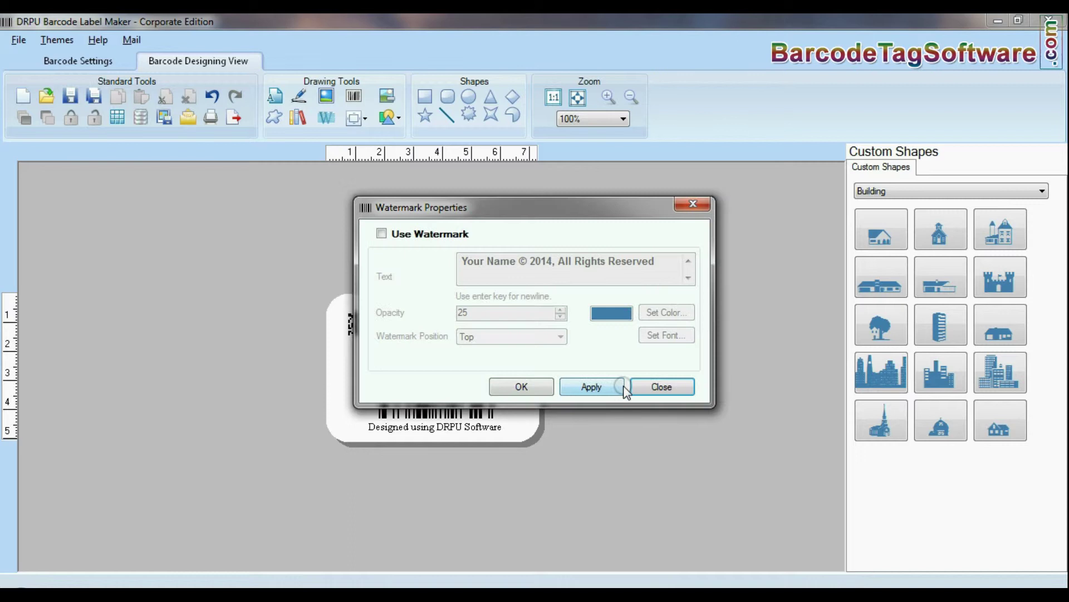
left_click(633, 387)
left_click(358, 118)
- Draw a rectangle around the 2D barcode in the label's top-left corner
left_click(399, 119)
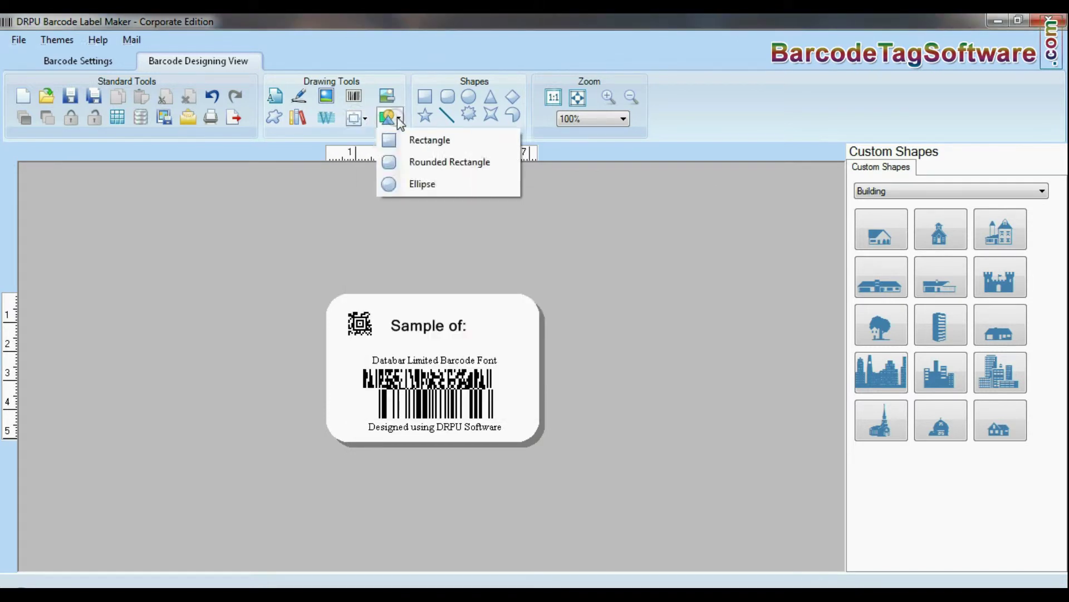
left_click(427, 97)
left_click_drag(370, 305, 477, 382)
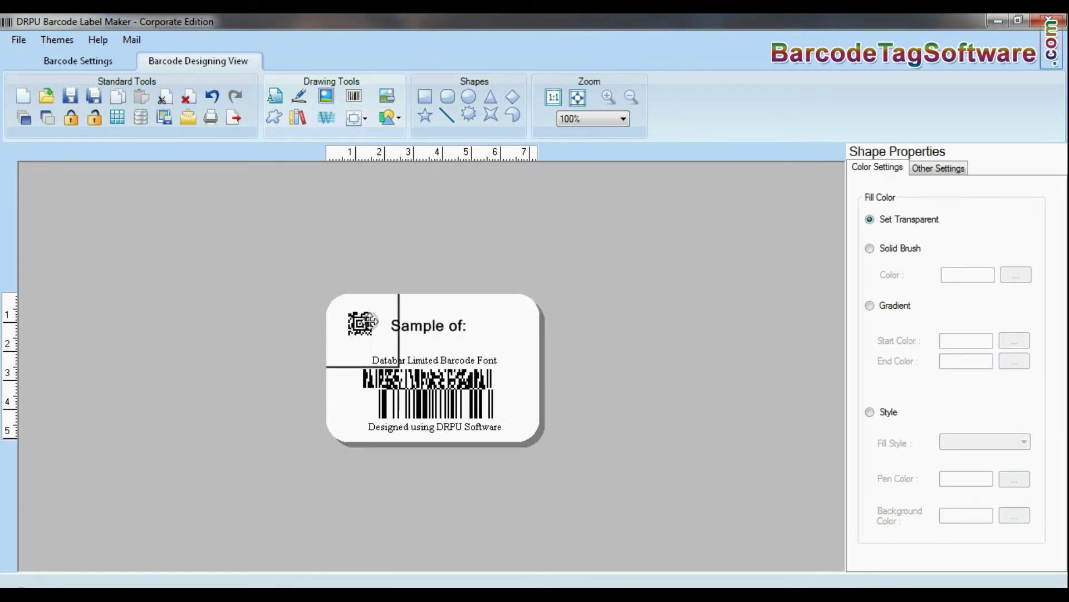
left_click_drag(376, 351, 358, 304)
- Generate the List 1 series with prefix ABC, suffix SA, from 1 to 25
left_click(141, 117)
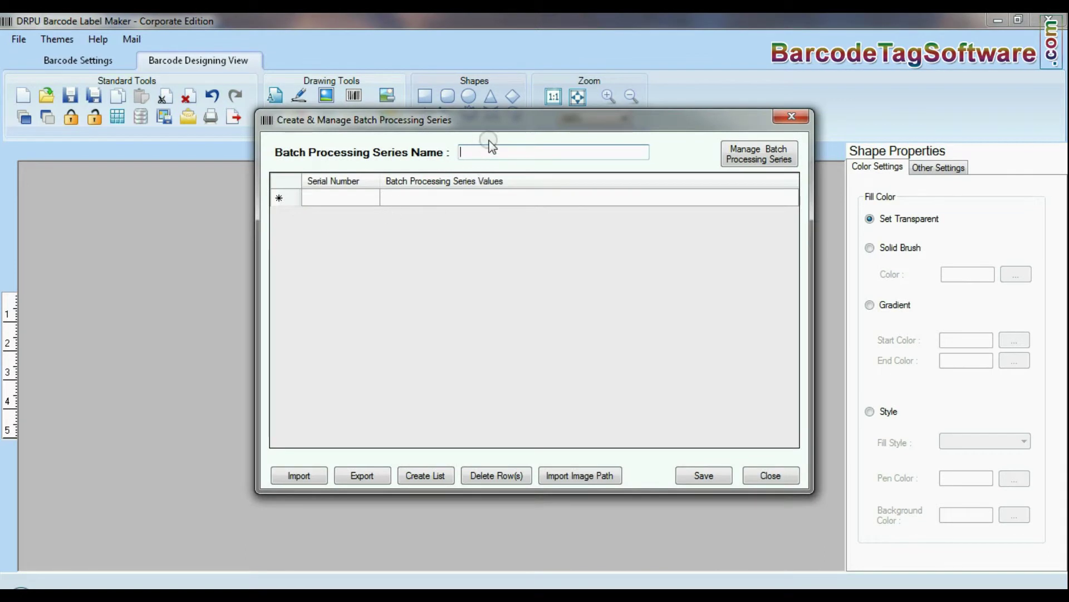
left_click(430, 468)
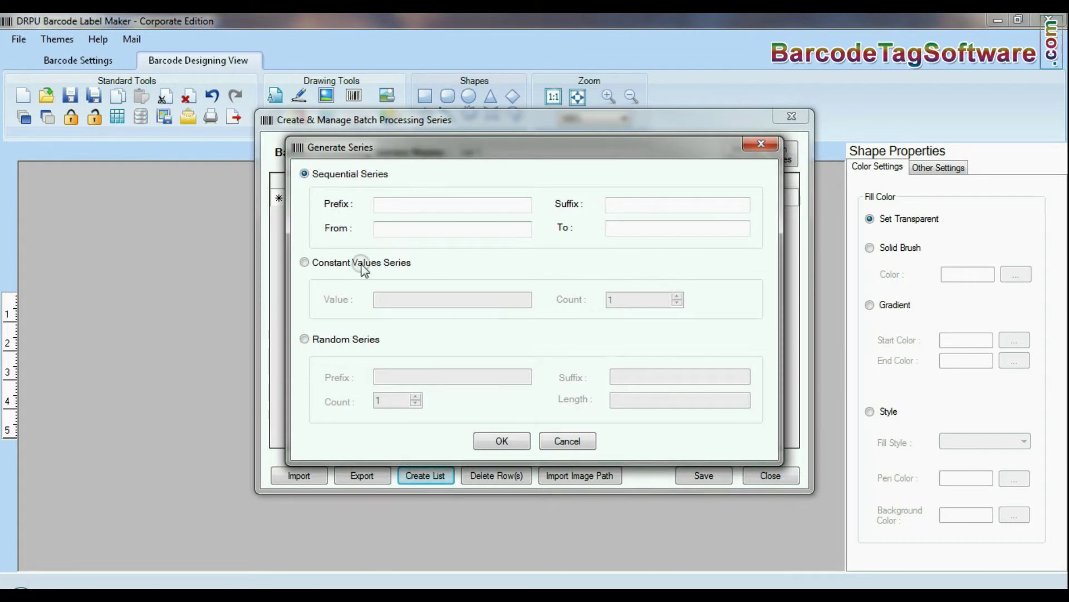
left_click(403, 206)
type("ABC")
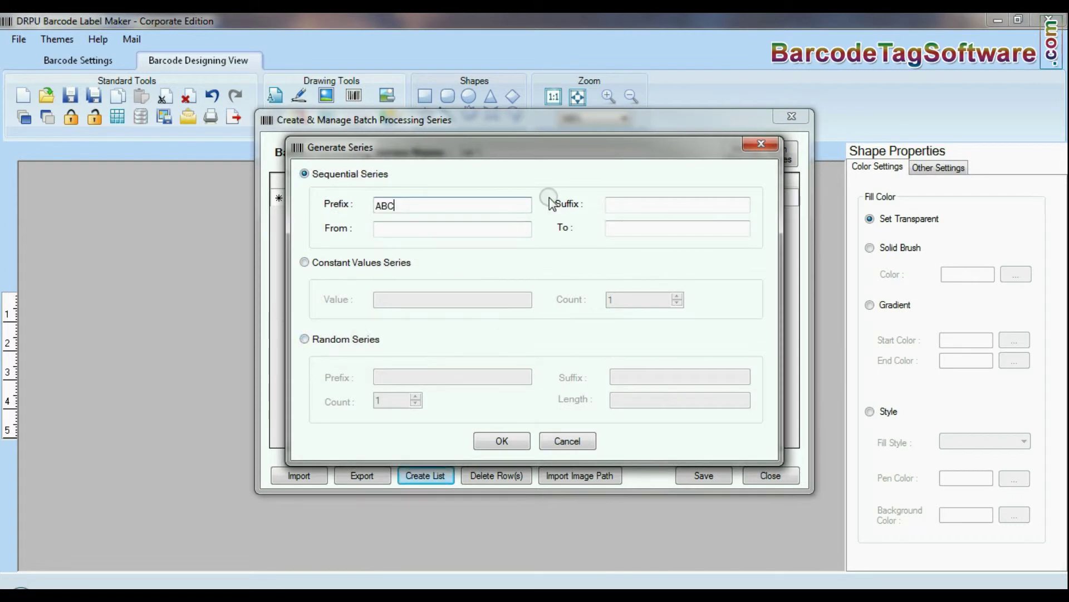
left_click(622, 205)
type("SA")
left_click(423, 231)
type("1")
left_click(627, 230)
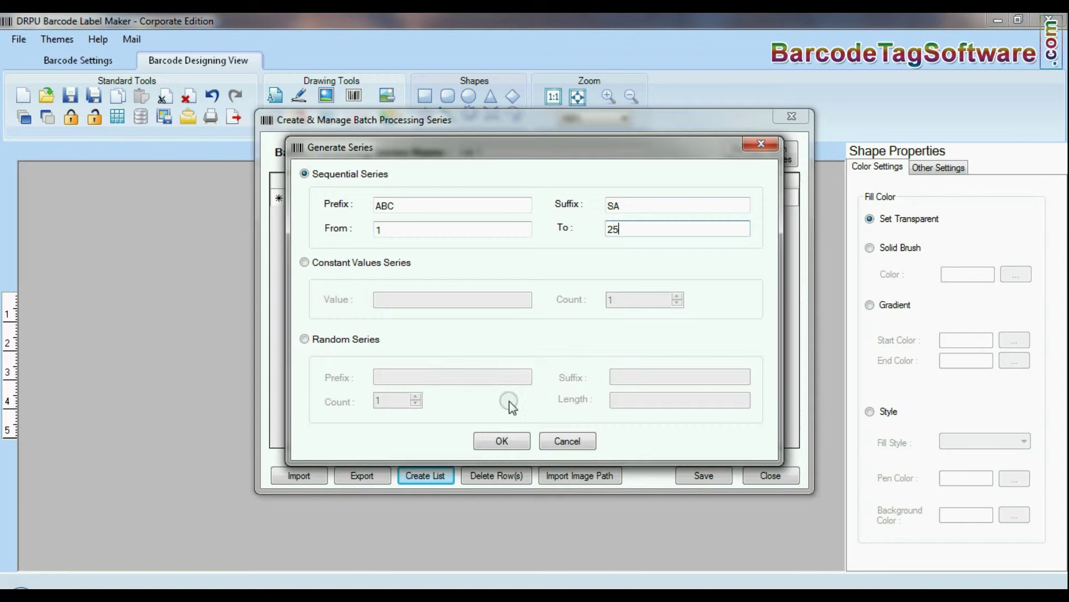
left_click(517, 441)
scroll(576, 443, "down", 5)
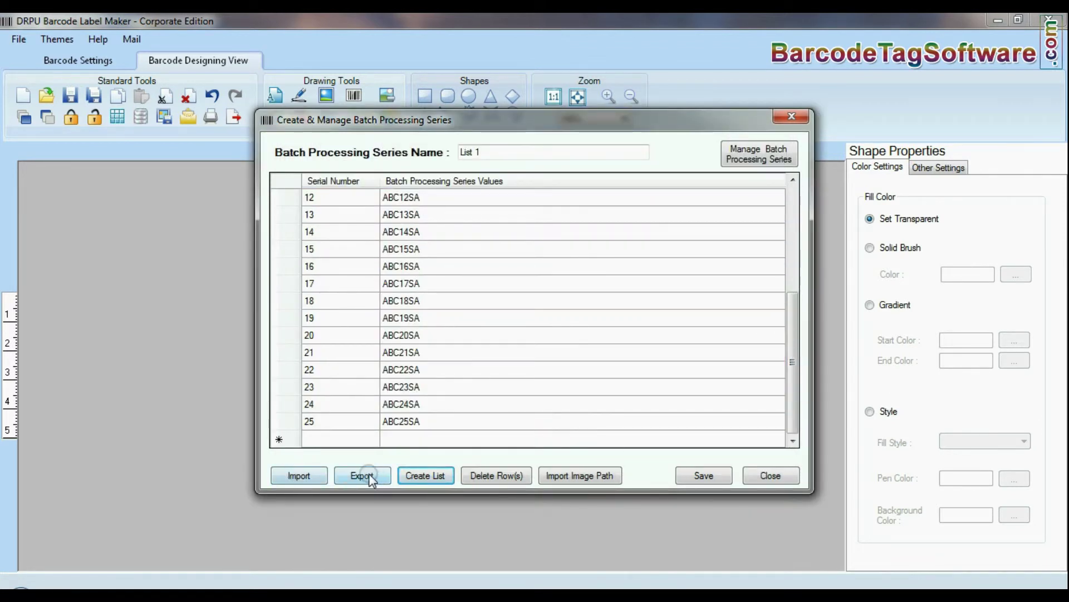
left_click(770, 476)
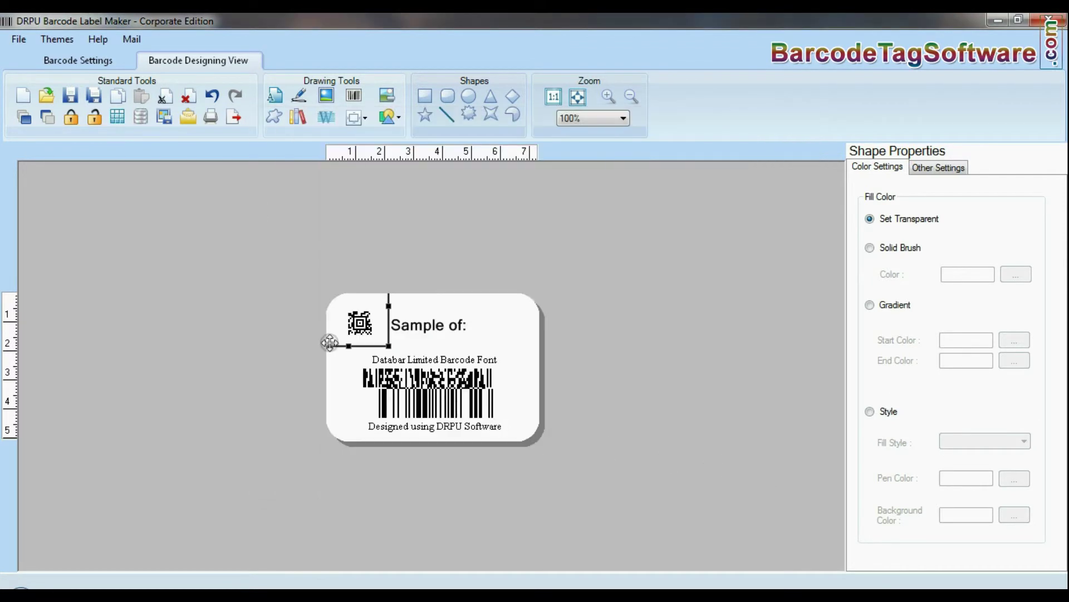
- Open the Export Card image settings and close them without exporting
left_click(164, 118)
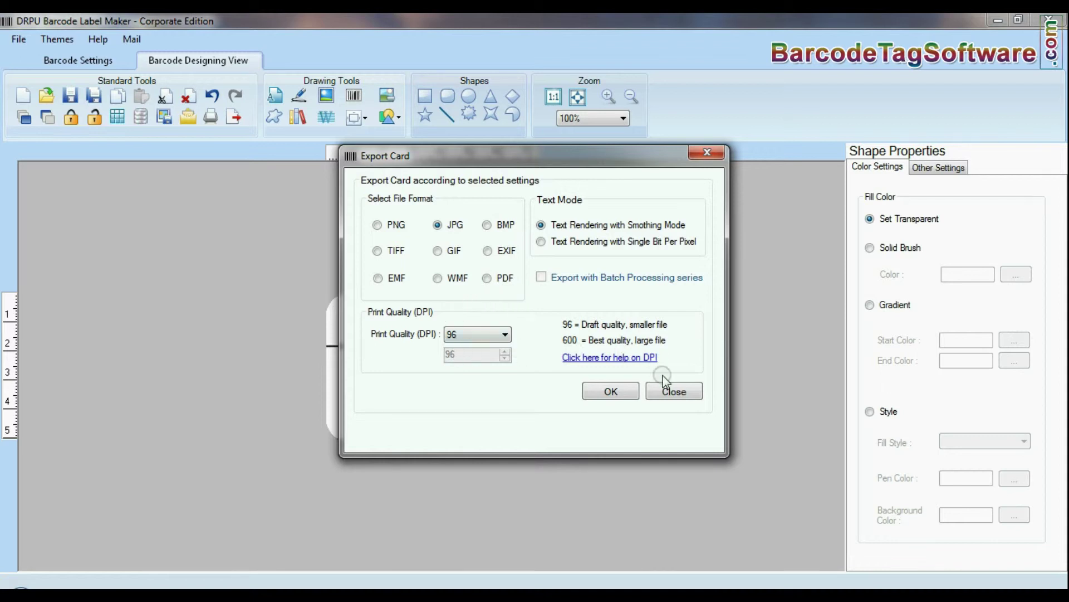
left_click(661, 393)
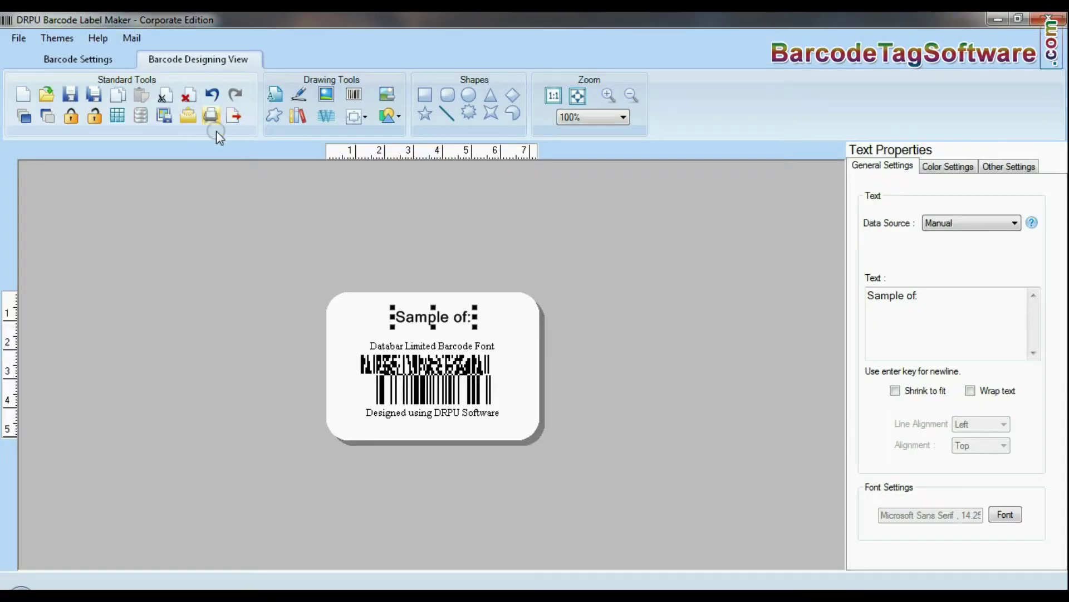
- Open the print settings on Pre Define Label Stock, briefly trying Manual mode
left_click(211, 114)
left_click(315, 128)
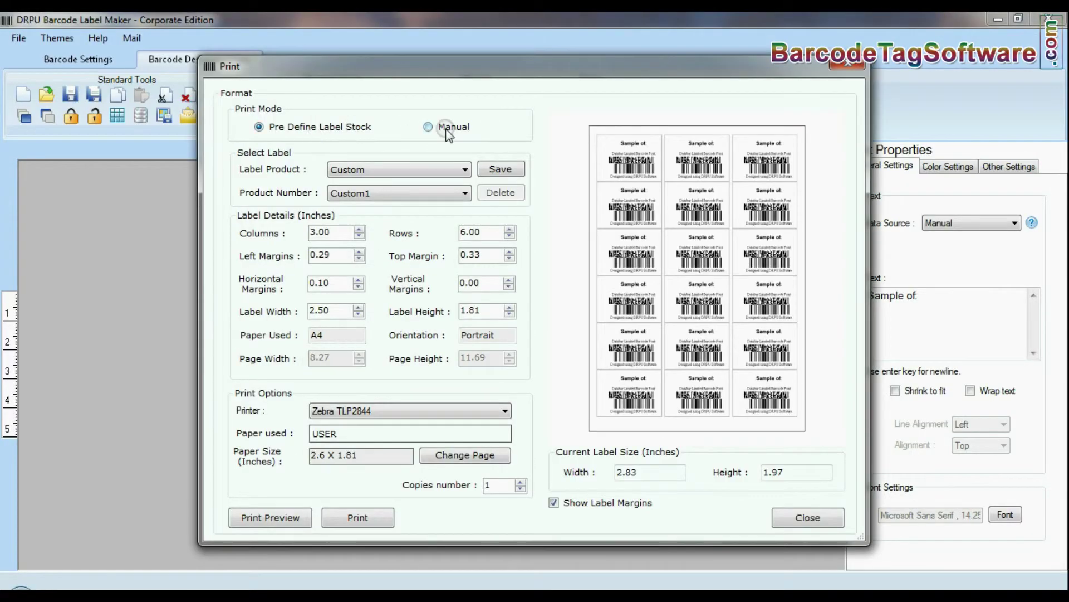
left_click(445, 129)
left_click(303, 126)
- Try Avery A4 label stock with product numbers 2563, then 4831
left_click(372, 169)
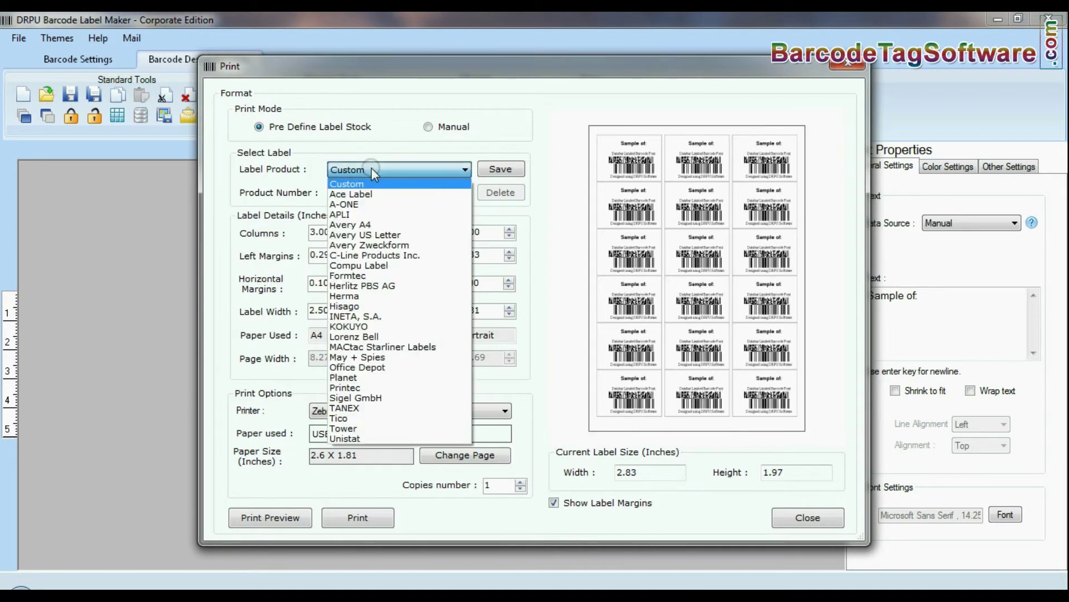
left_click(376, 224)
left_click(399, 197)
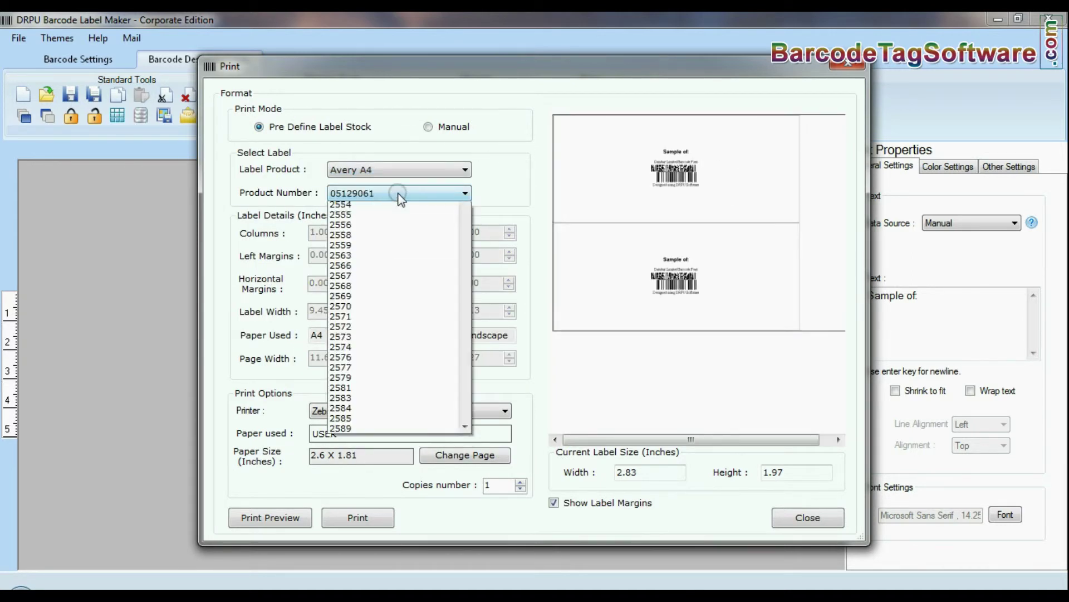
left_click(398, 329)
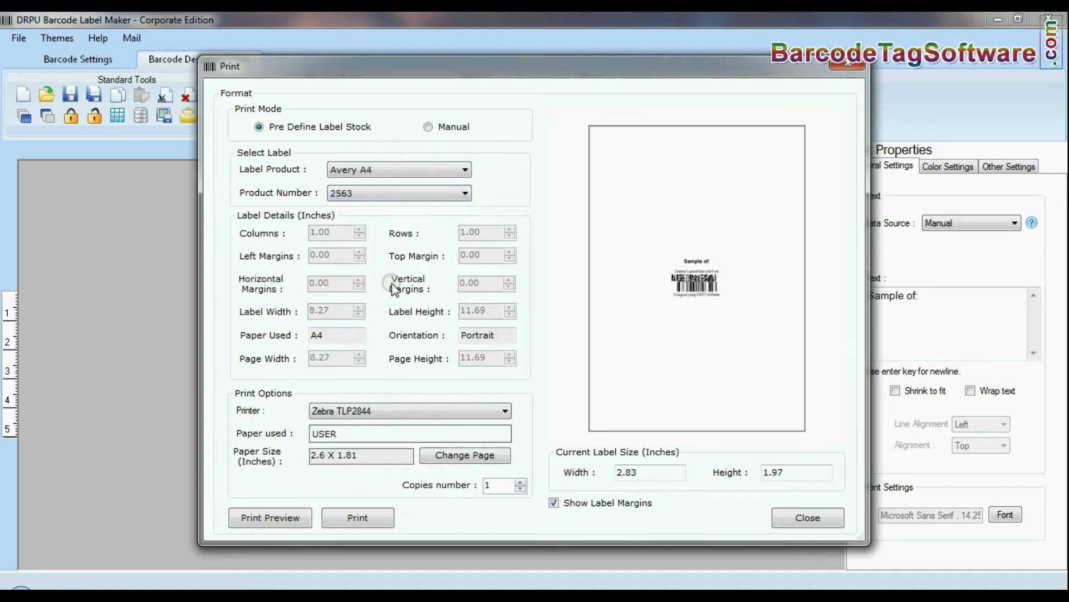
left_click(407, 195)
scroll(406, 346, "down", 5)
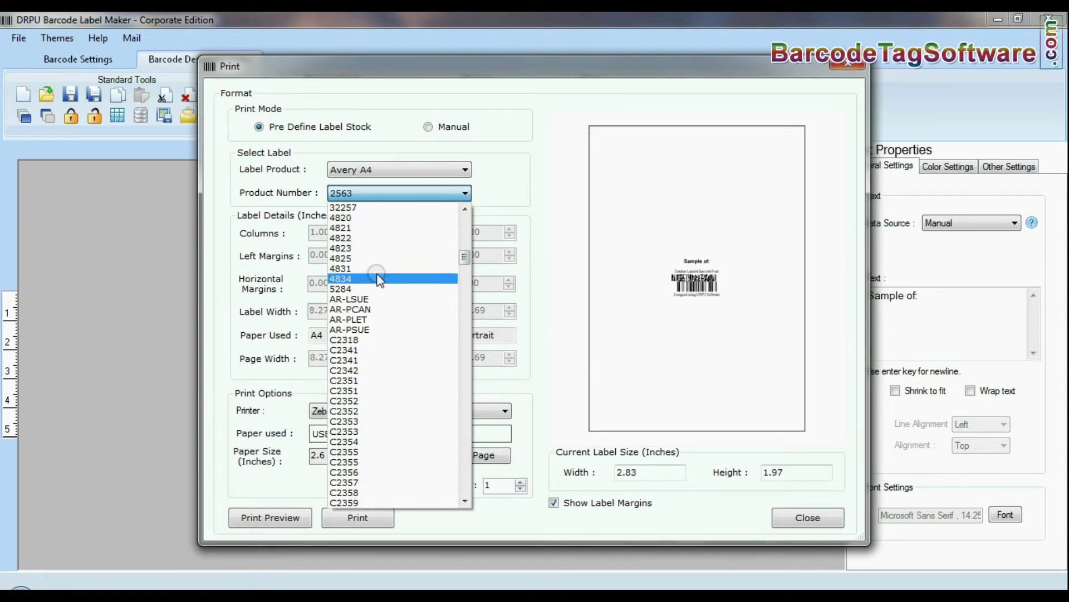
left_click(378, 269)
- Switch the label stock to the Formtec 3642 sheet
left_click(391, 172)
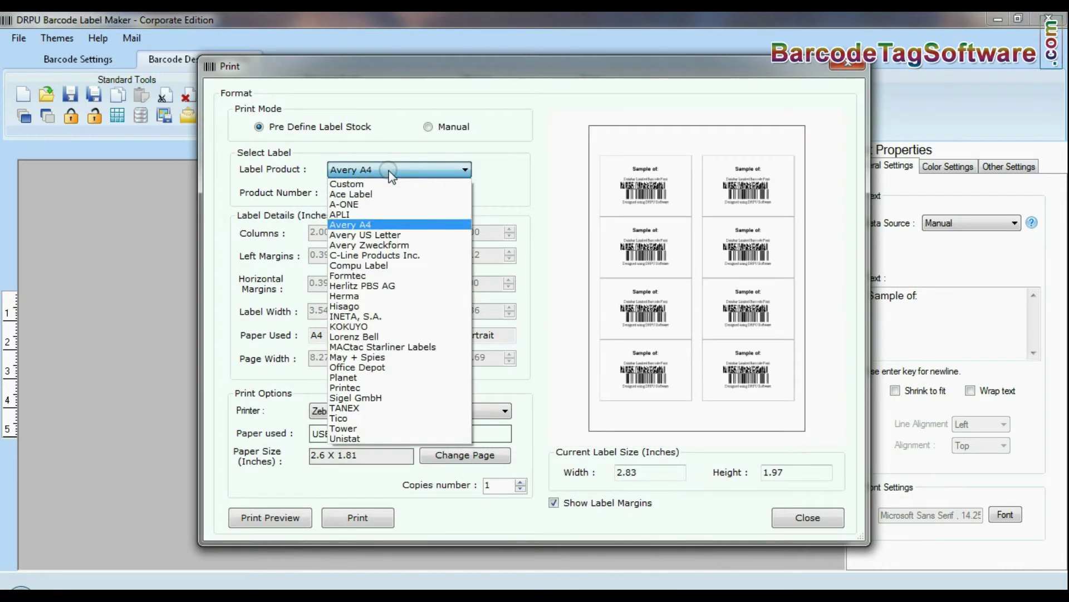
left_click(378, 265)
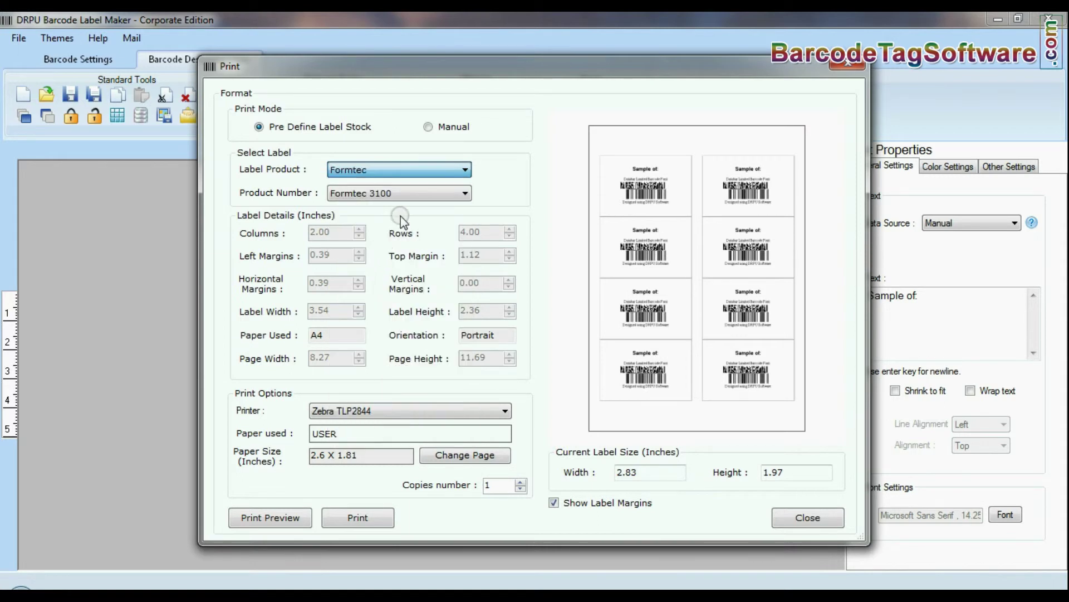
left_click(408, 195)
scroll(393, 394, "down", 3)
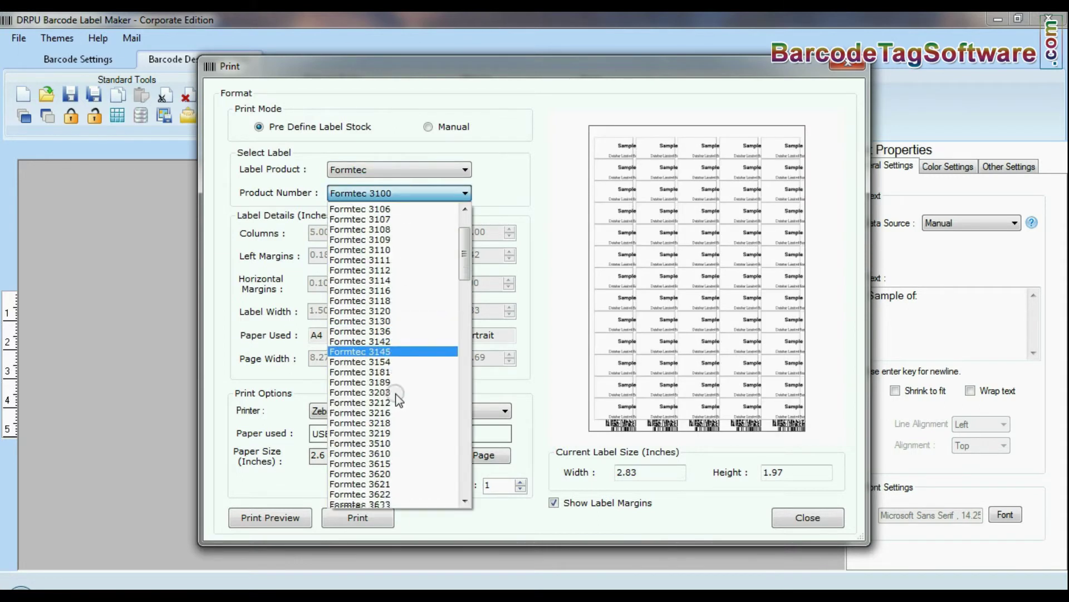
scroll(401, 419, "down", 5)
left_click(396, 412)
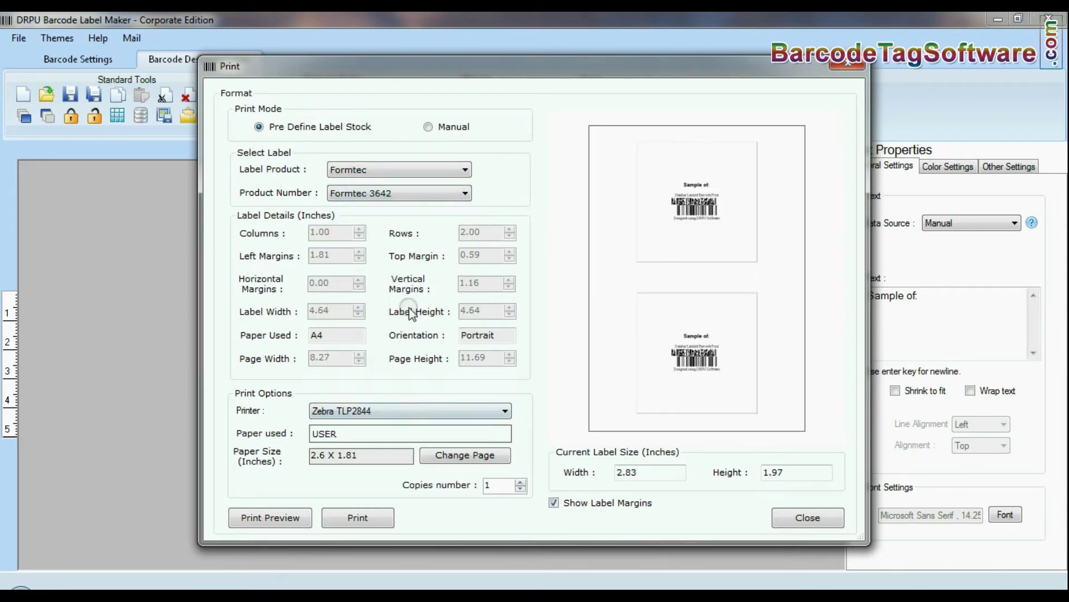
- Try Lorenz Bell label stock with a four-column product sheet
left_click(401, 170)
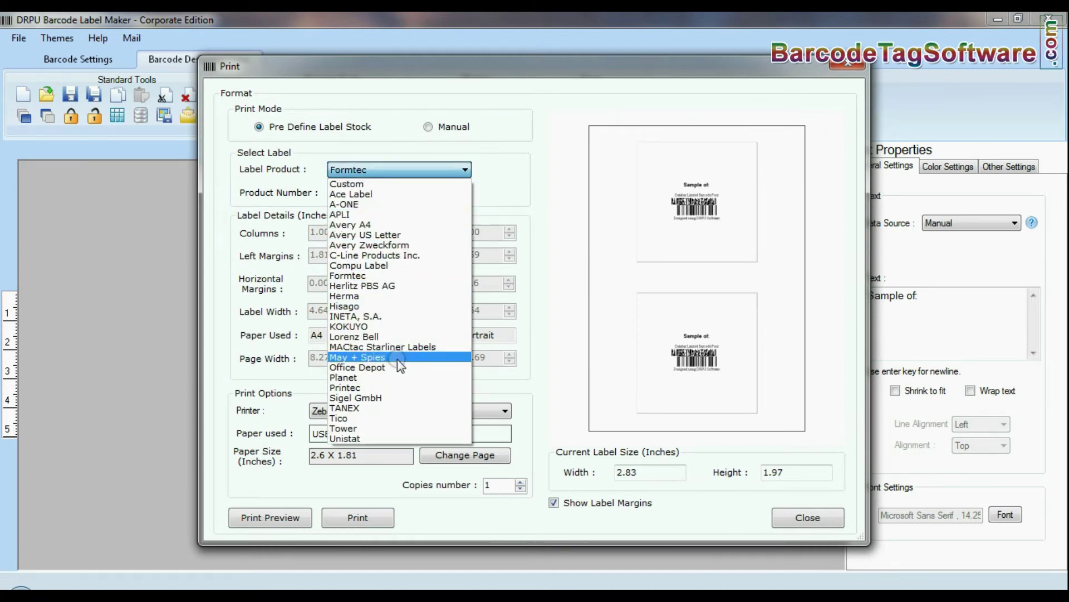
left_click(394, 336)
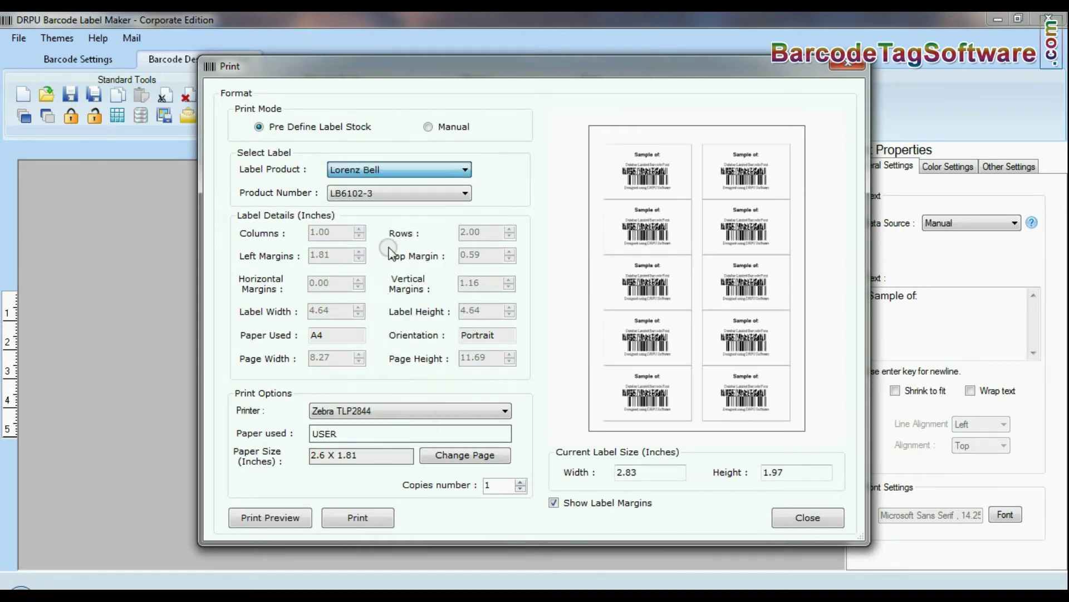
left_click(408, 196)
left_click(402, 355)
- Set the label stock to Custom with product number Custom1
left_click(371, 175)
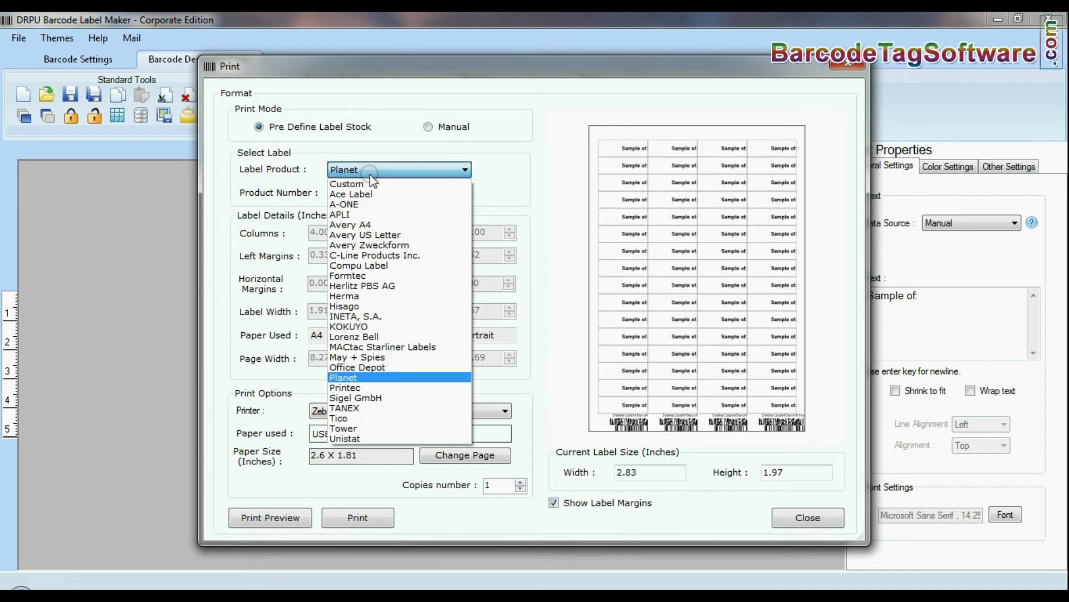
left_click(371, 184)
left_click(383, 194)
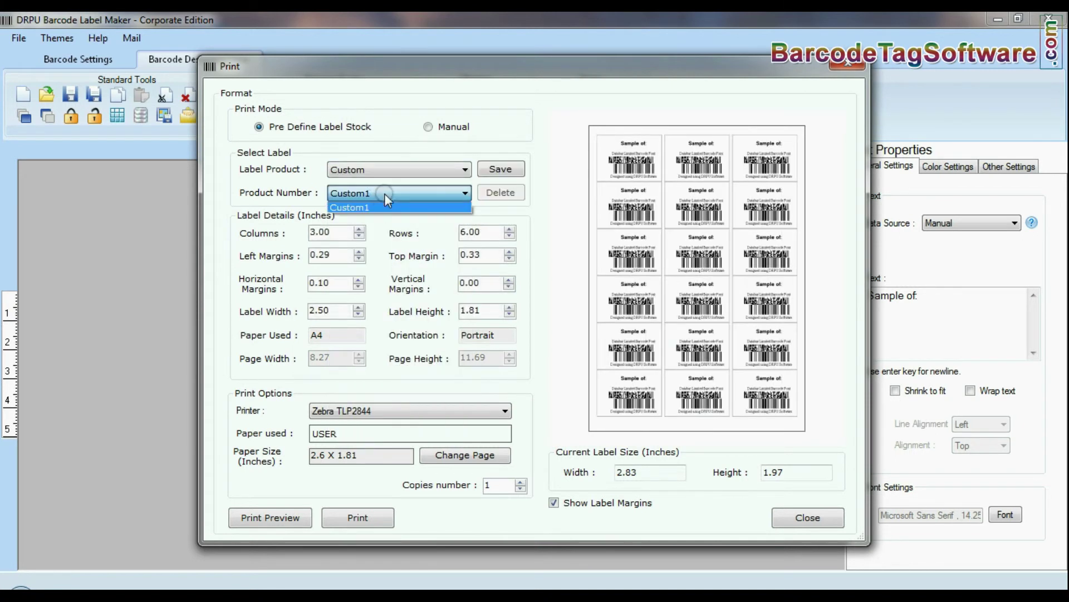
left_click(383, 208)
left_click(418, 411)
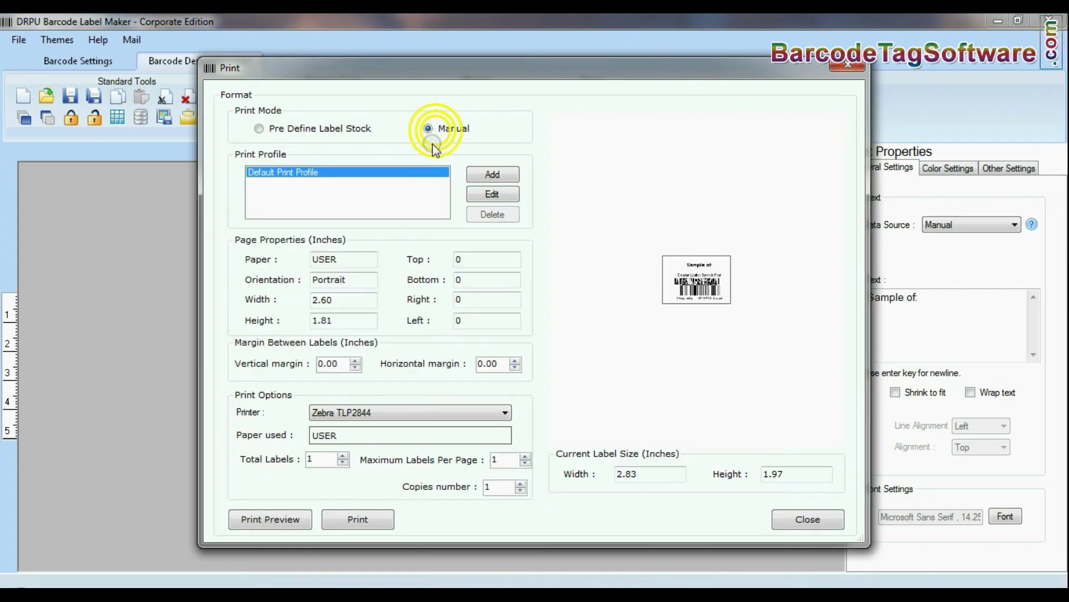
- Keep Zebra TLP2844 as the manual-mode printer, with 3 copies
left_click(376, 412)
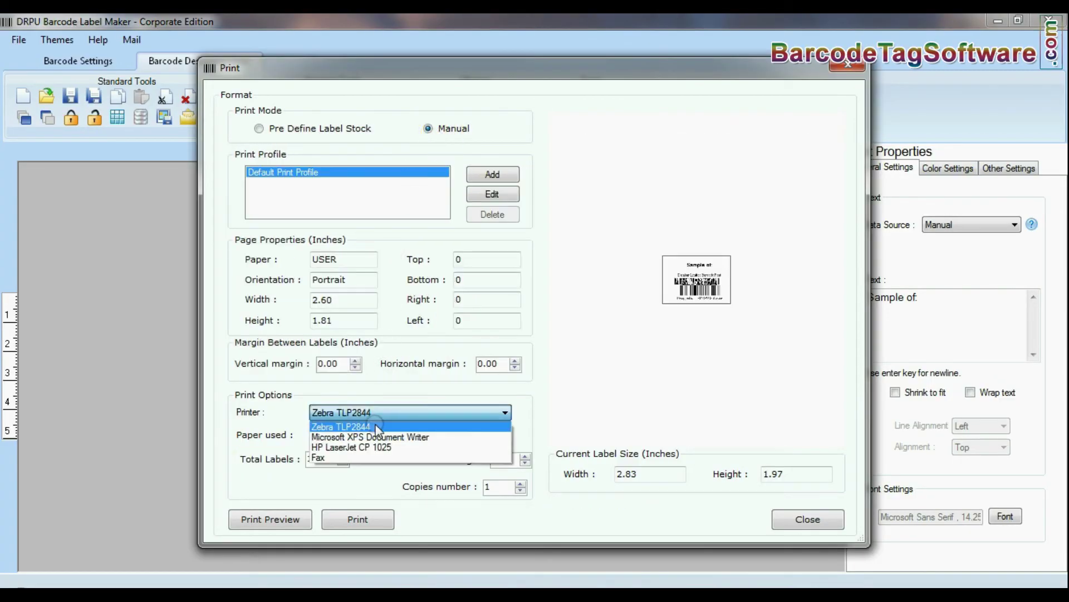
left_click(378, 428)
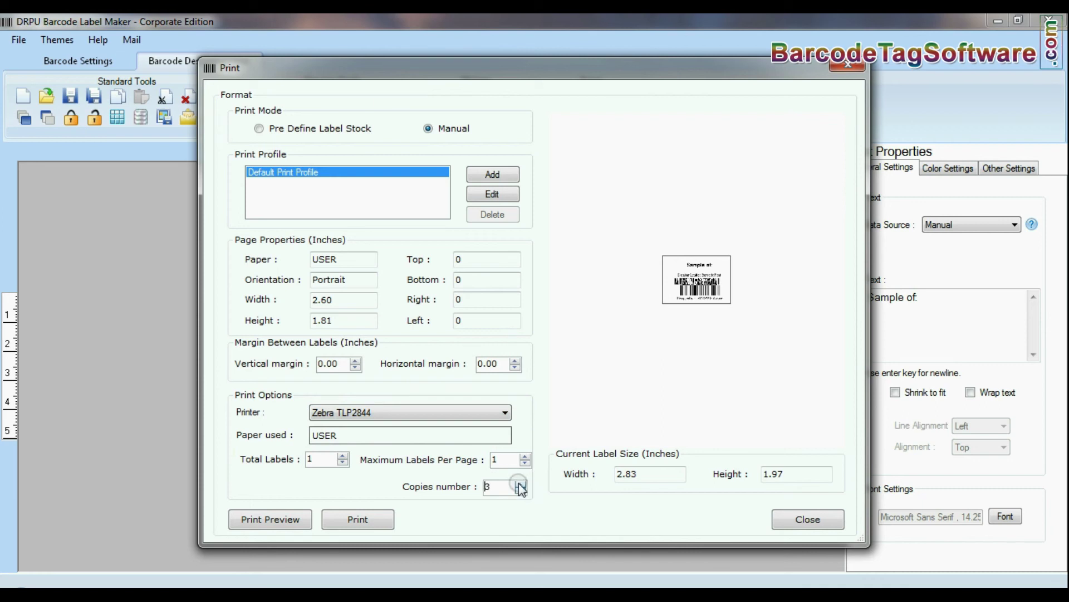